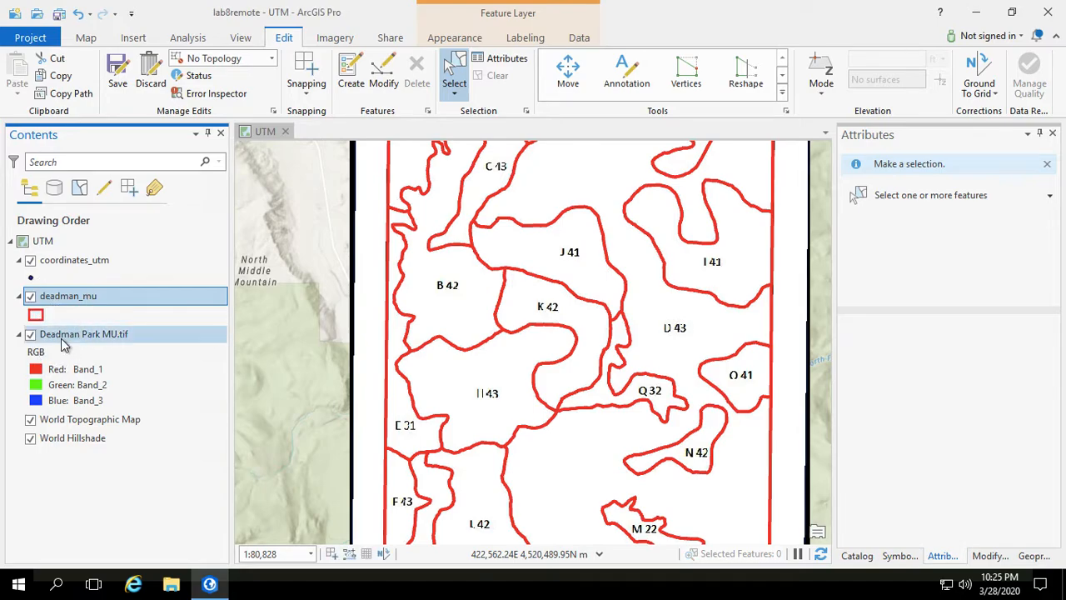
Label the deadman_mu layer's polygons with the unit_id field.
{"action": "left_click", "coordinate": [63, 336]}
{"action": "left_click", "coordinate": [59, 296]}
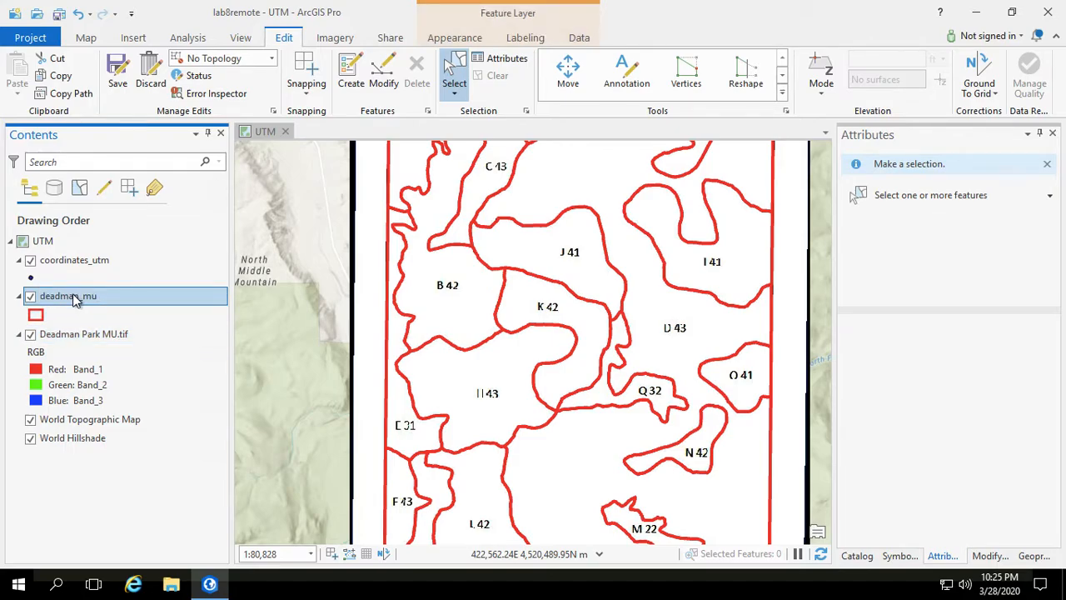
{"action": "left_click", "coordinate": [524, 37]}
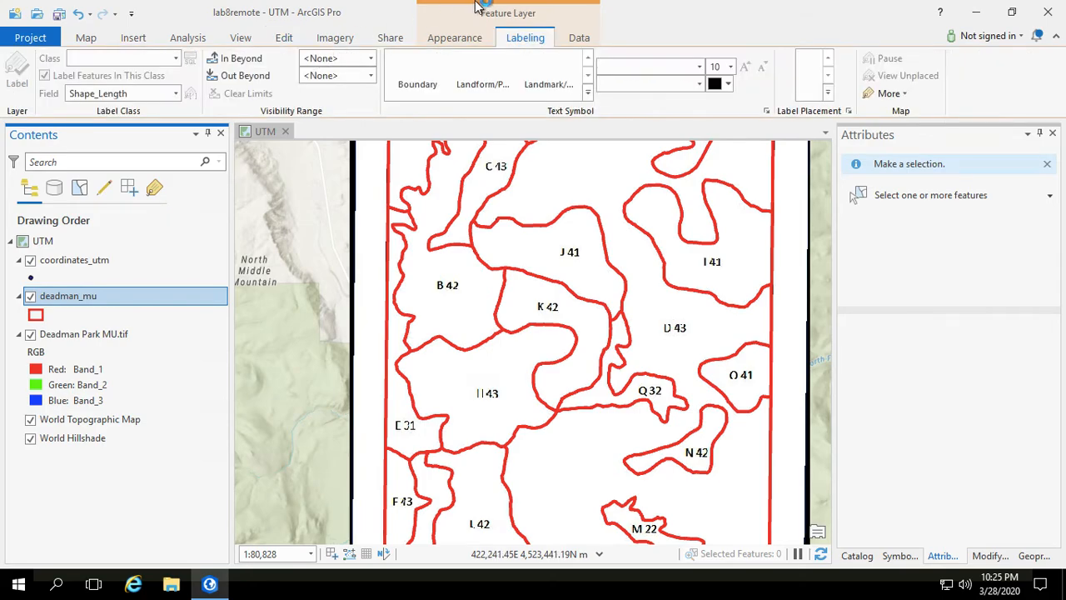
{"action": "left_click", "coordinate": [176, 94]}
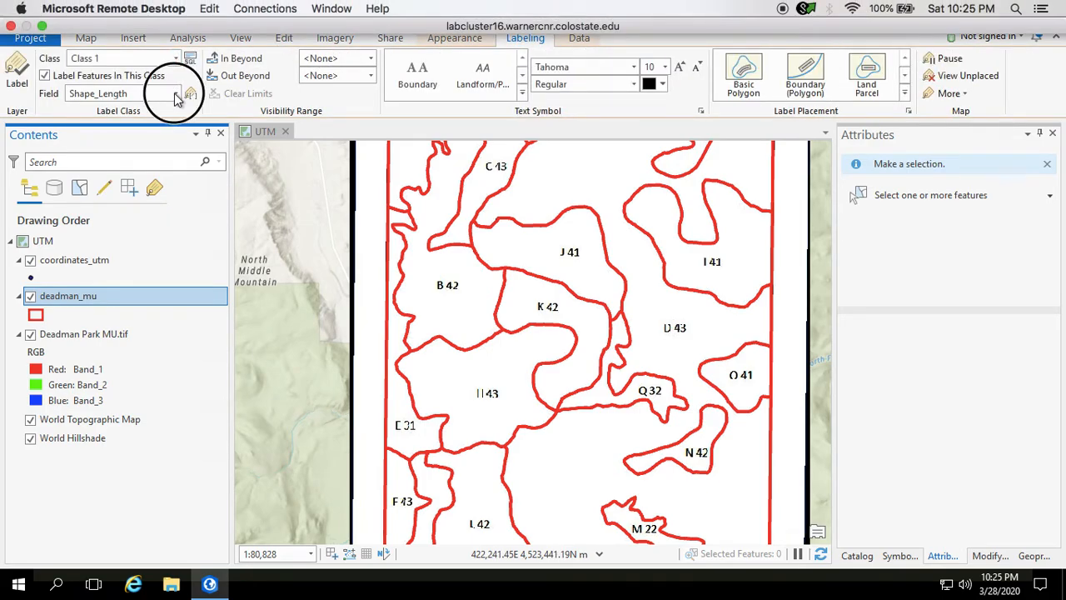
{"action": "left_click", "coordinate": [106, 154]}
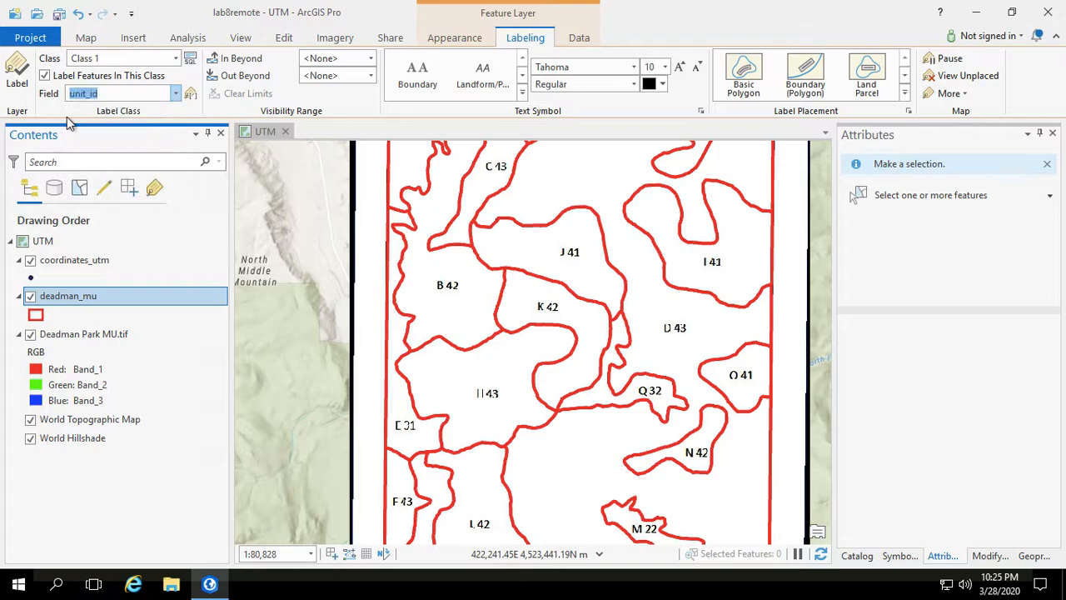
{"action": "left_click", "coordinate": [16, 67]}
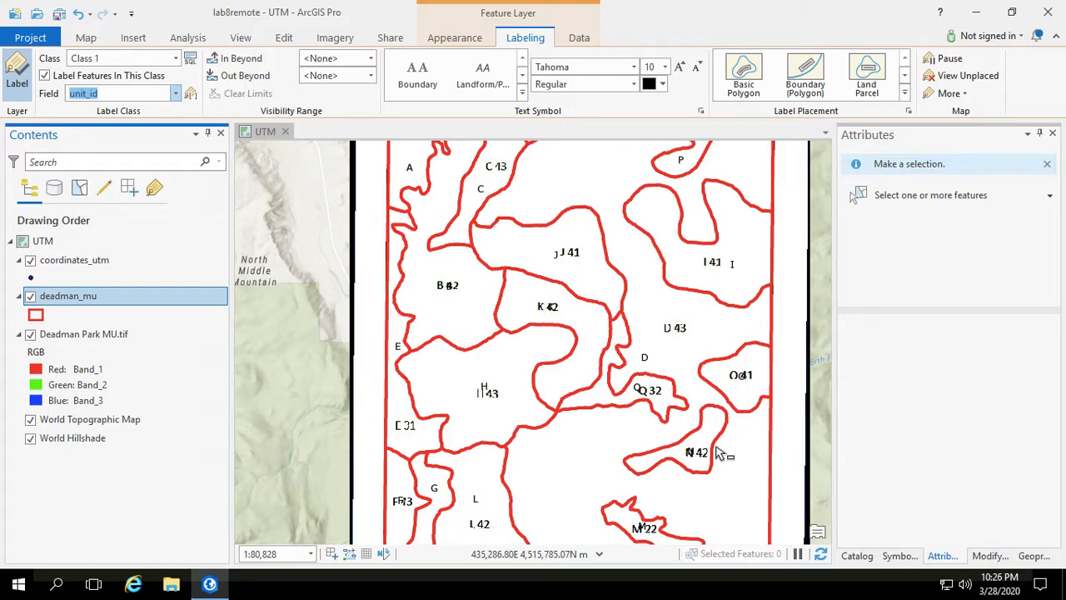
Create a second label class named Class 2 for deadman_mu and set its label field to mgt_status.
{"action": "left_click", "coordinate": [176, 59]}
{"action": "left_click", "coordinate": [110, 100]}
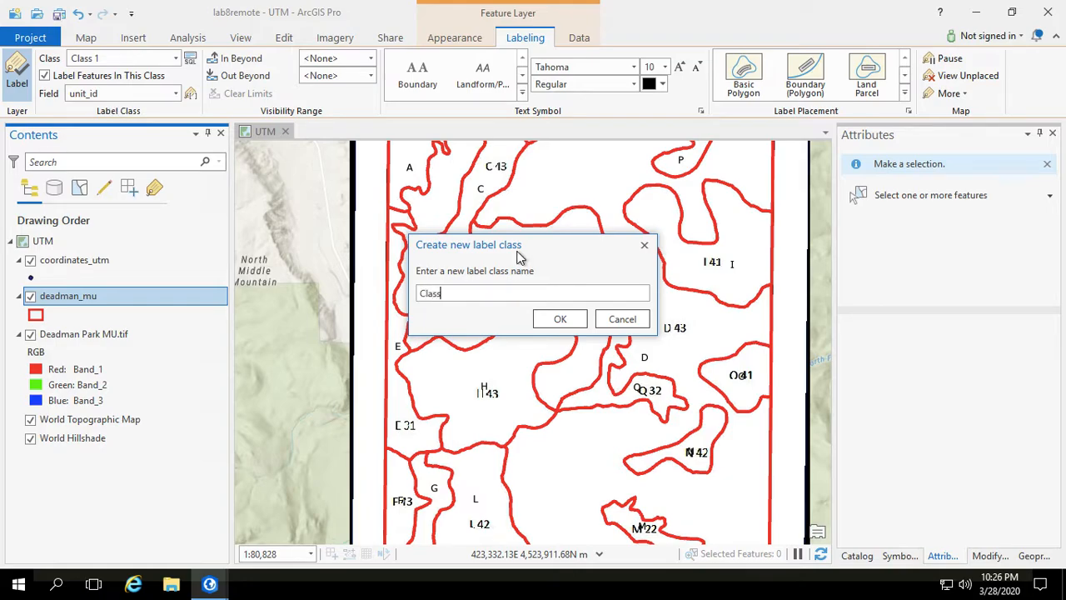
{"action": "left_click", "coordinate": [561, 320]}
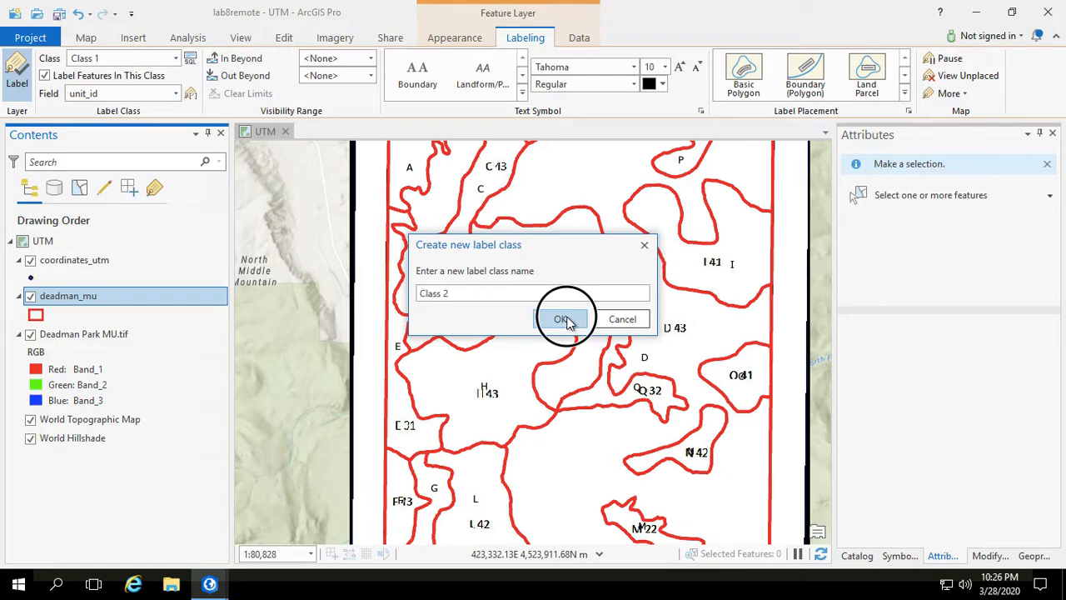
{"action": "left_click", "coordinate": [175, 94]}
{"action": "scroll", "coordinate": [83, 172], "scroll_direction": "down", "scroll_amount": 3}
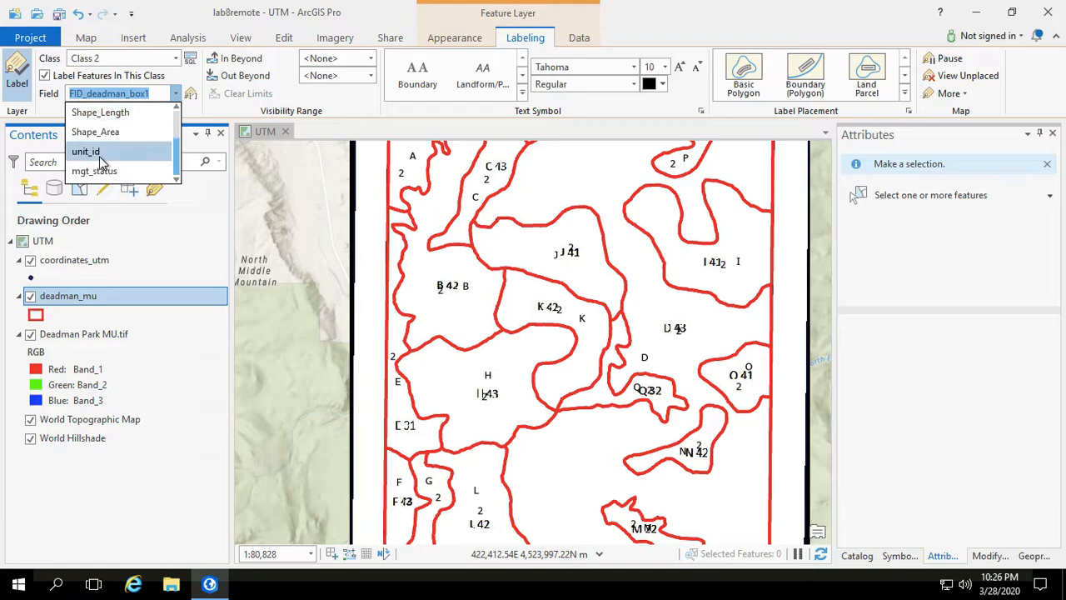
{"action": "left_click", "coordinate": [95, 170]}
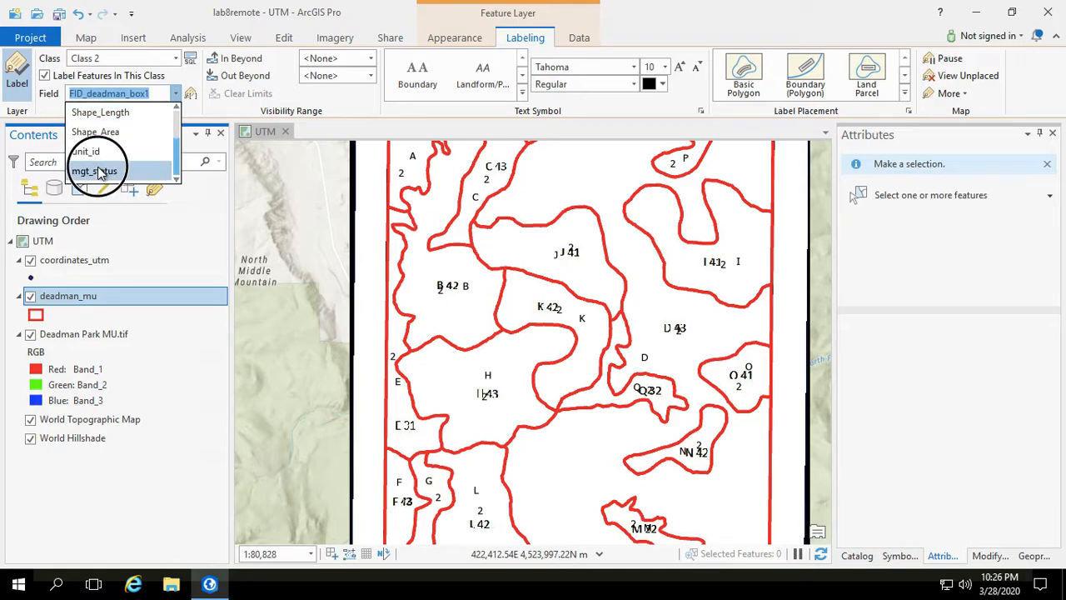
Compare the unit_id and mgt_status labels with the scanned map's unit codes and turn off the layer's labels.
{"action": "left_click", "coordinate": [19, 70]}
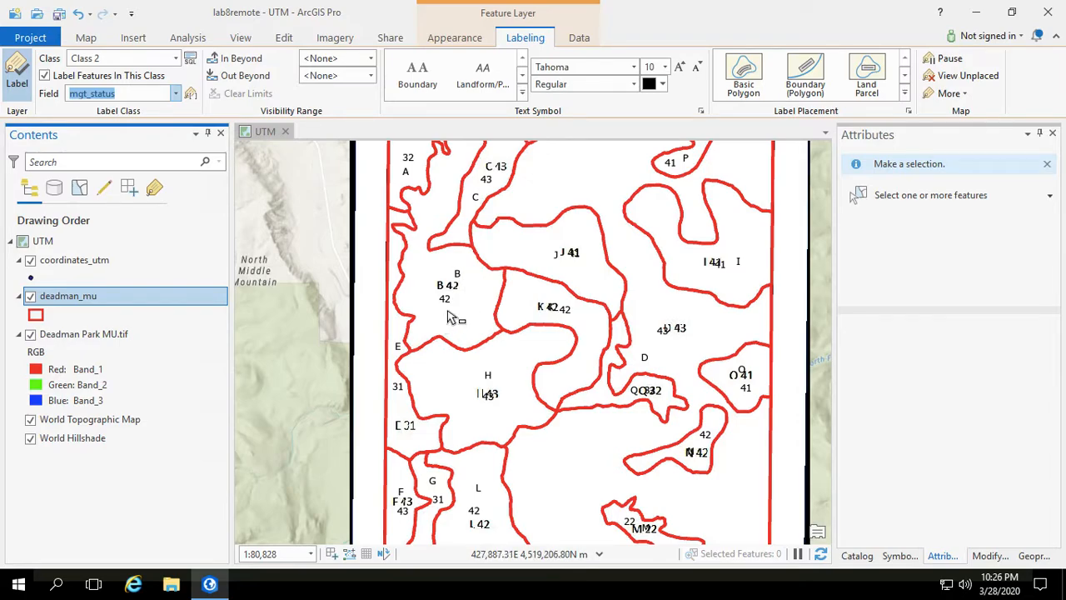
{"action": "scroll", "coordinate": [509, 394], "scroll_direction": "up", "scroll_amount": 2}
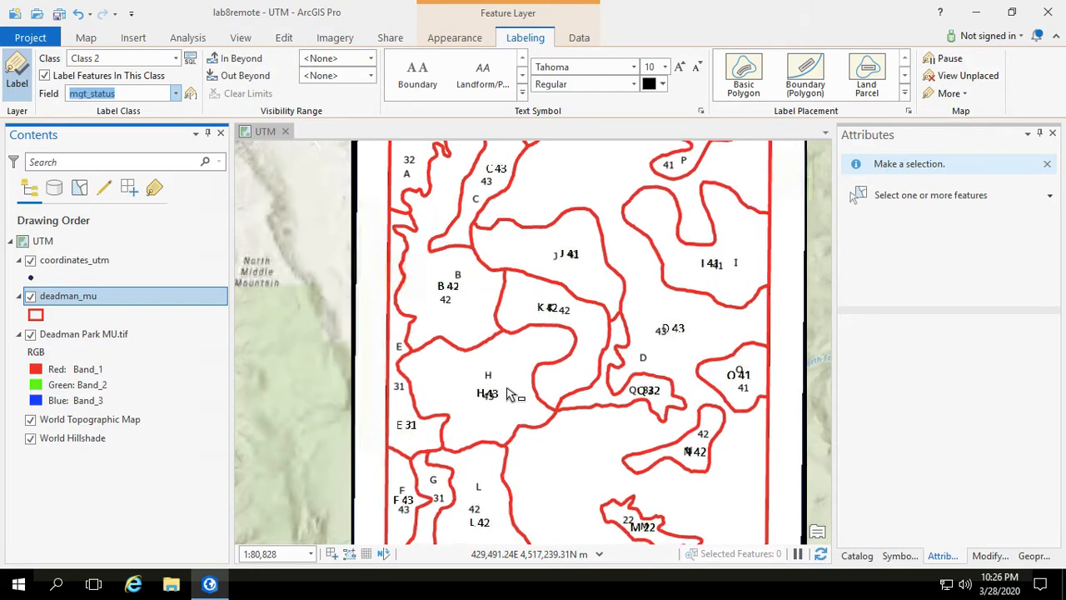
{"action": "scroll", "coordinate": [509, 394], "scroll_direction": "up", "scroll_amount": 2}
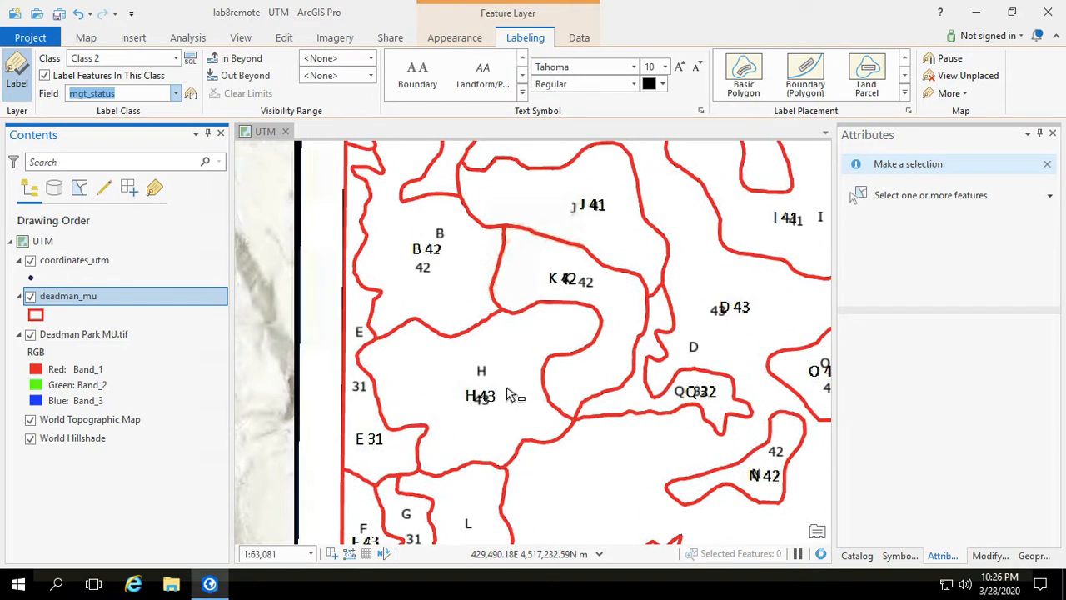
{"action": "scroll", "coordinate": [510, 395], "scroll_direction": "down", "scroll_amount": 2}
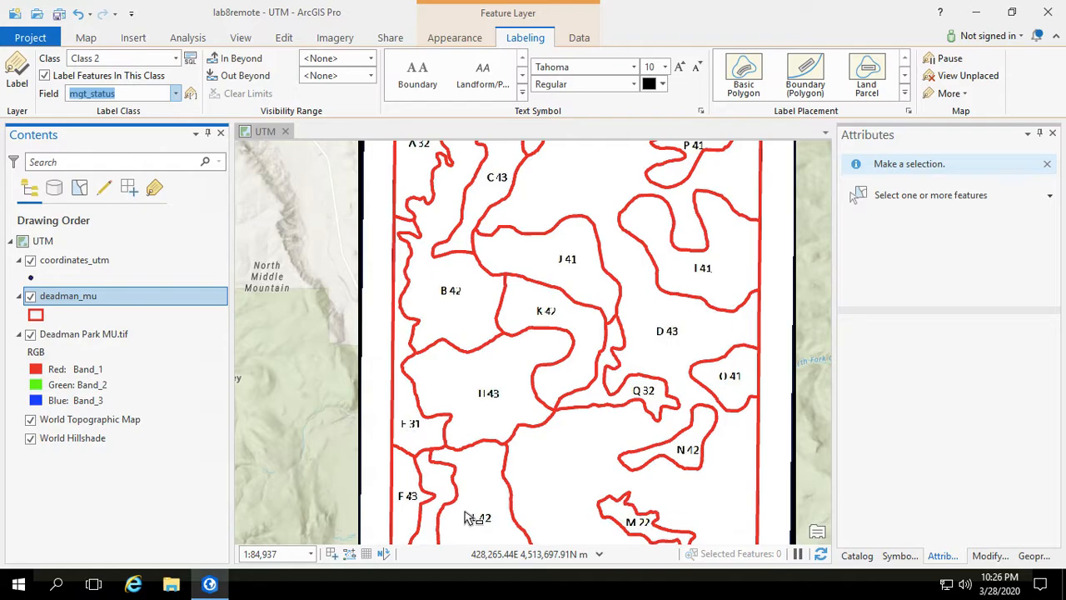
Add a project folder connection to Classes\Spring-2020\NR319\lab8-data on the N: network drive.
{"action": "left_click", "coordinate": [857, 556]}
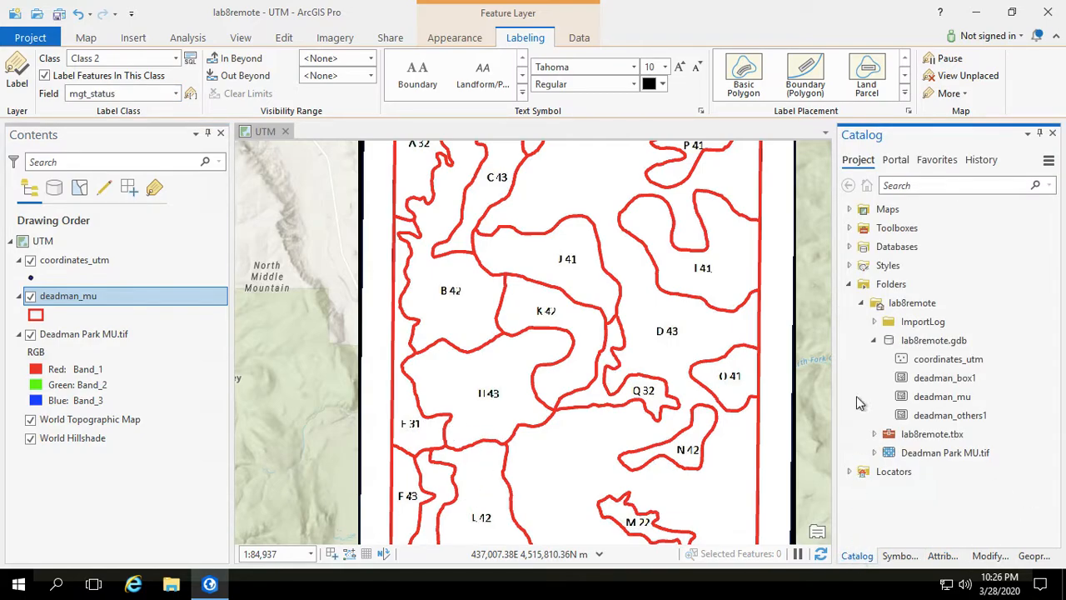
{"action": "left_click", "coordinate": [875, 341]}
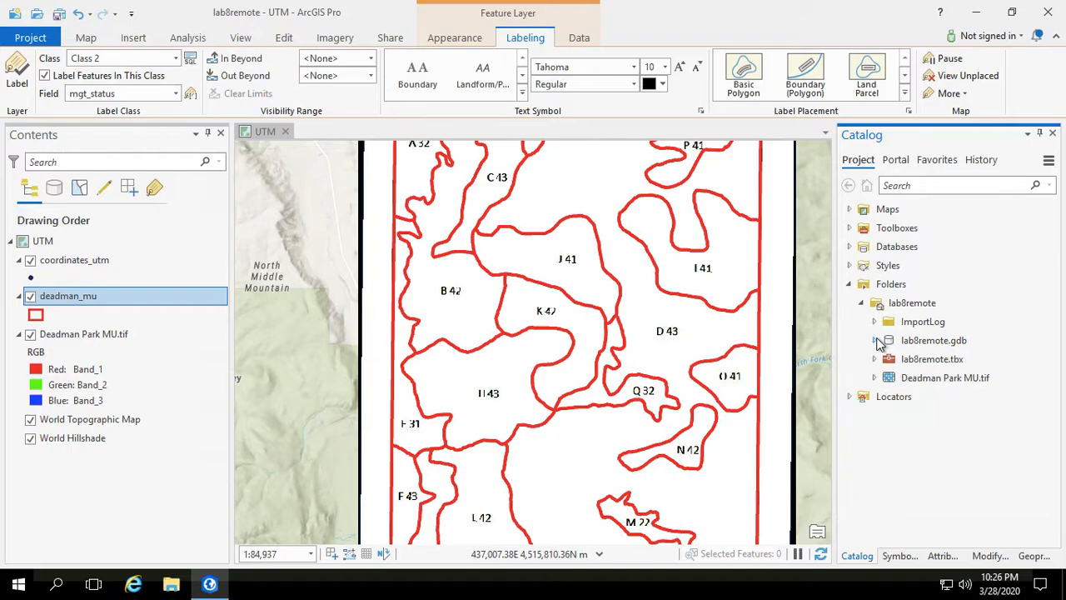
{"action": "right_click", "coordinate": [881, 289]}
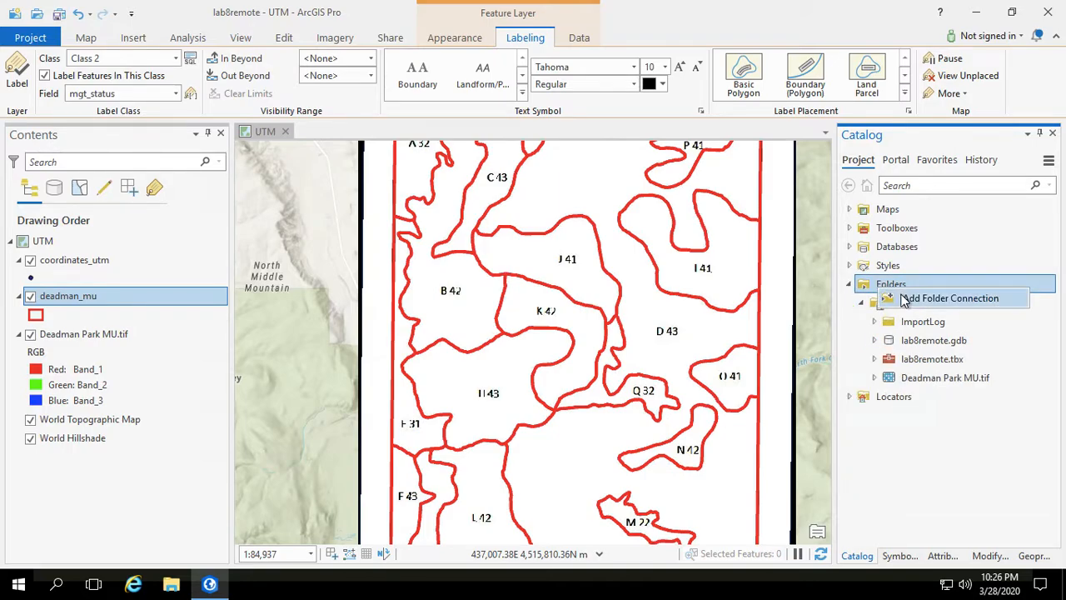
{"action": "left_click", "coordinate": [904, 300]}
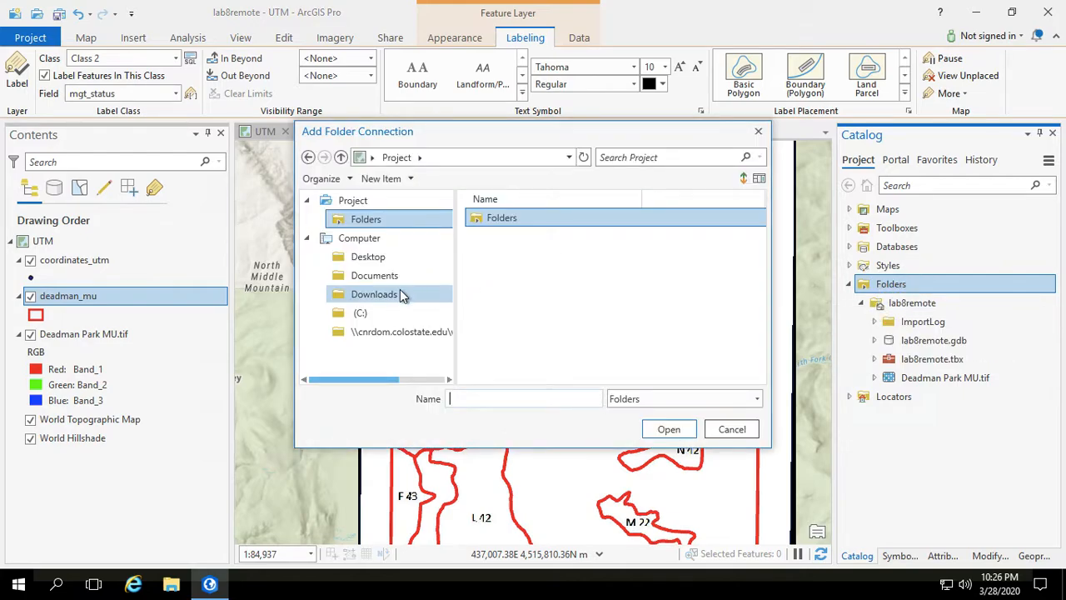
{"action": "left_click", "coordinate": [359, 333]}
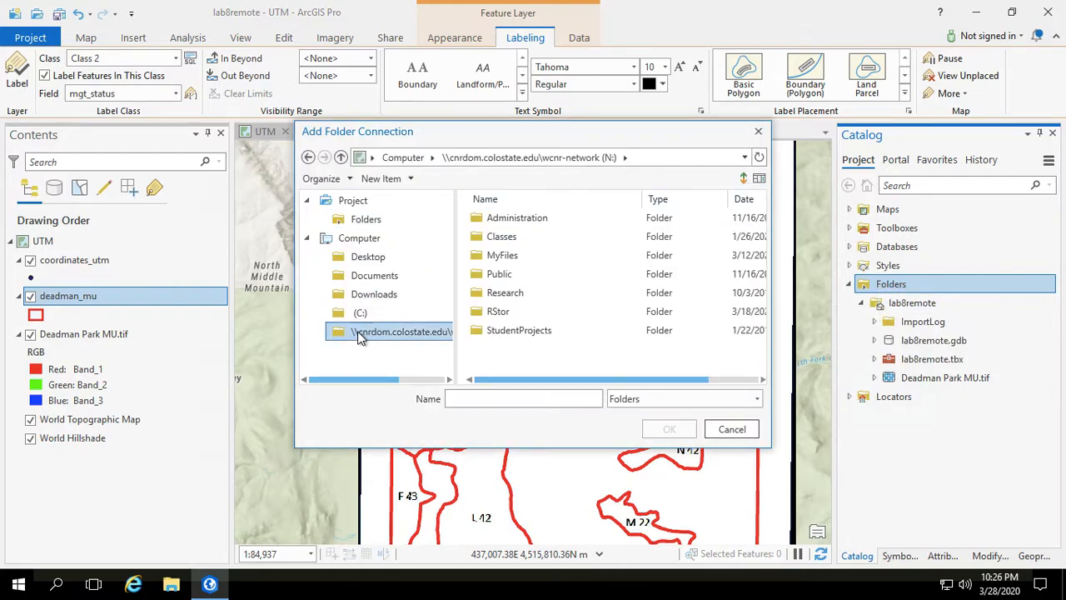
{"action": "left_click", "coordinate": [481, 237]}
{"action": "double_click", "coordinate": [481, 237]}
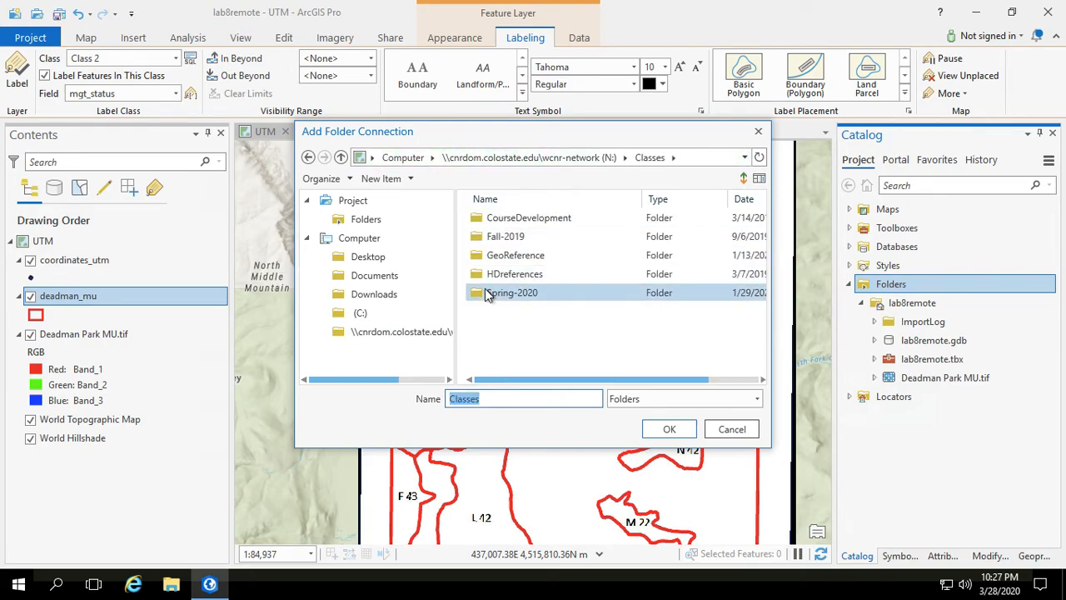
{"action": "double_click", "coordinate": [488, 296]}
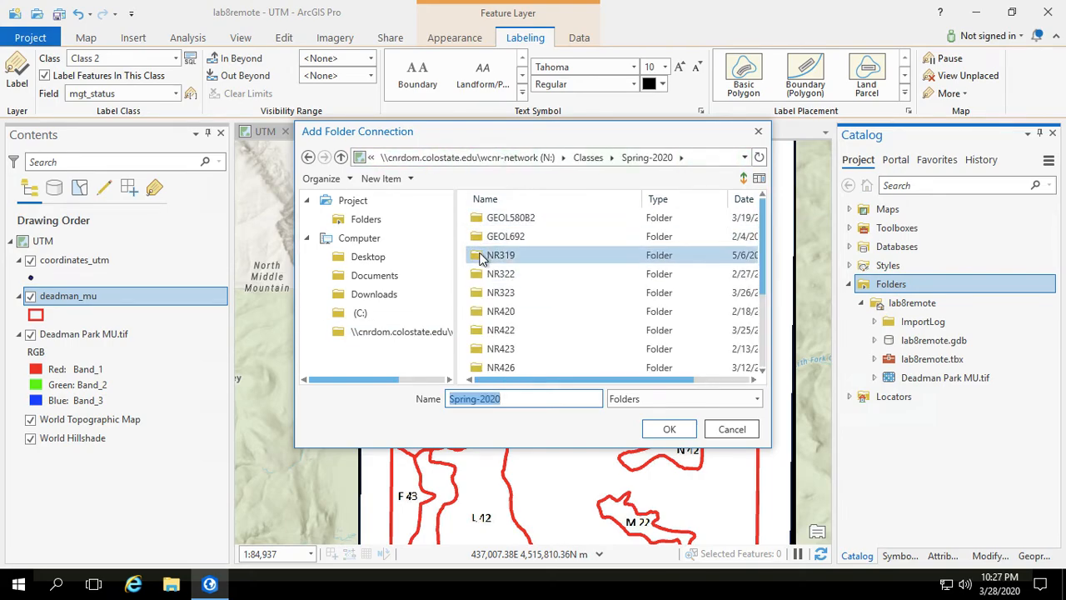
{"action": "double_click", "coordinate": [481, 259]}
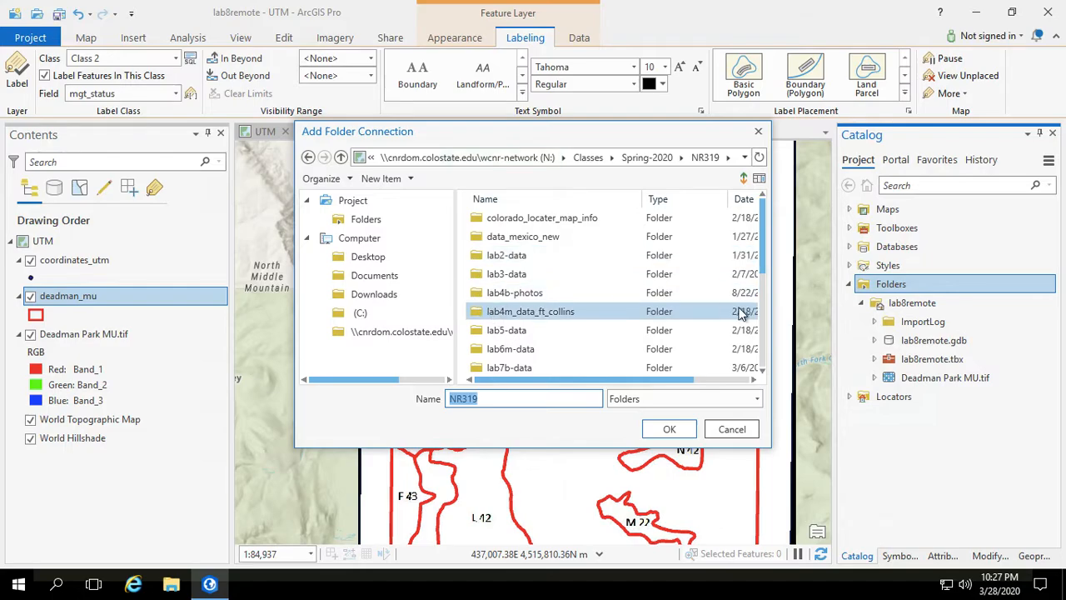
{"action": "left_click", "coordinate": [761, 369]}
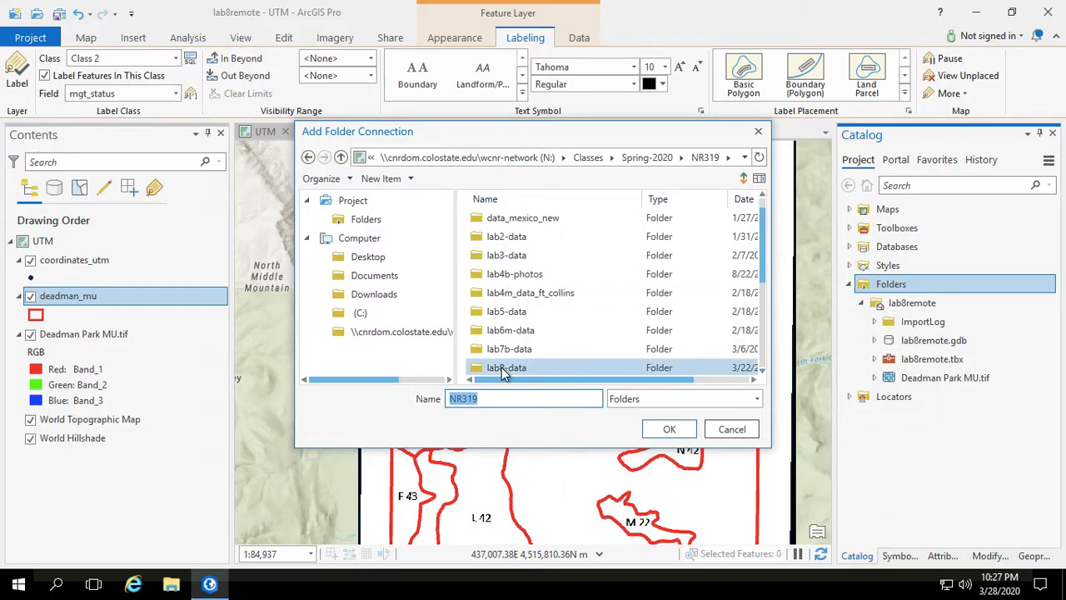
{"action": "left_click", "coordinate": [503, 372]}
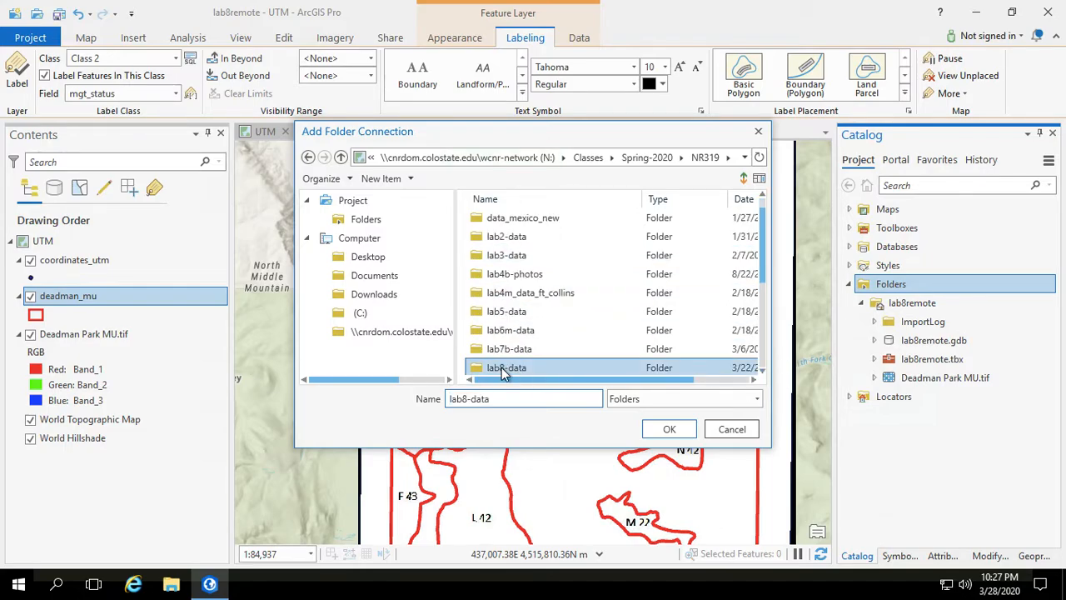
{"action": "left_click", "coordinate": [669, 429]}
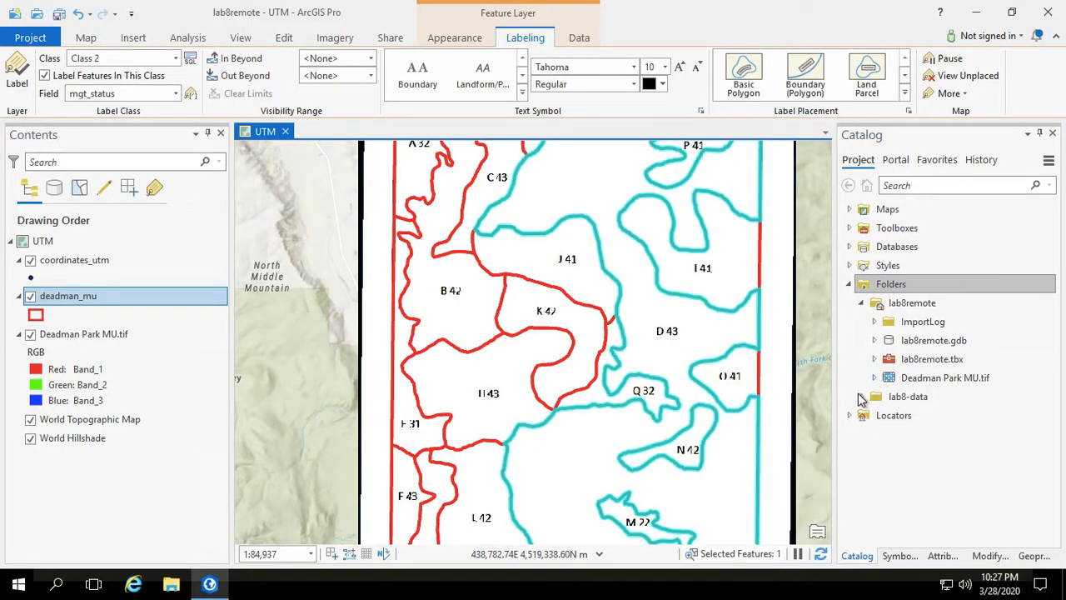
Copy mu-data-lab8.gdb from lab8-data into the lab8remote folder and remove the lab8-data folder connection.
{"action": "left_click", "coordinate": [861, 396]}
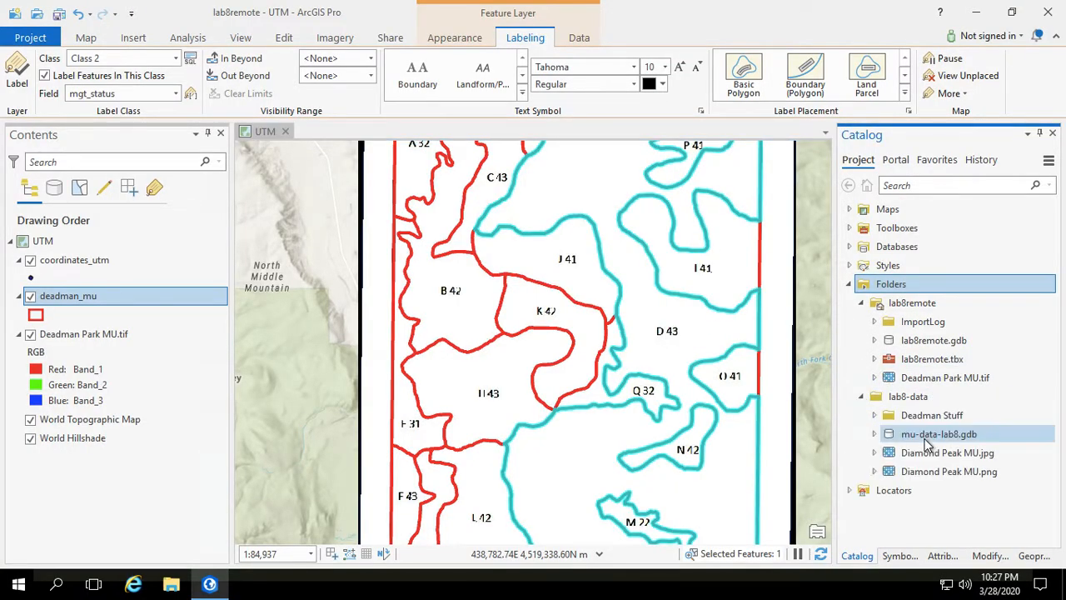
{"action": "left_click", "coordinate": [872, 434]}
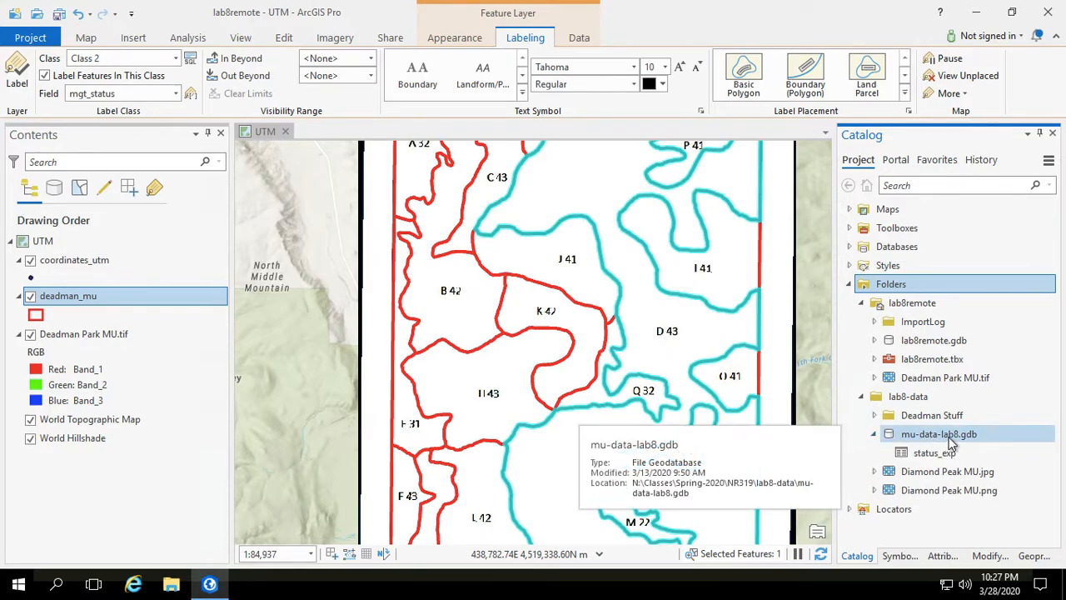
{"action": "left_click", "coordinate": [880, 436]}
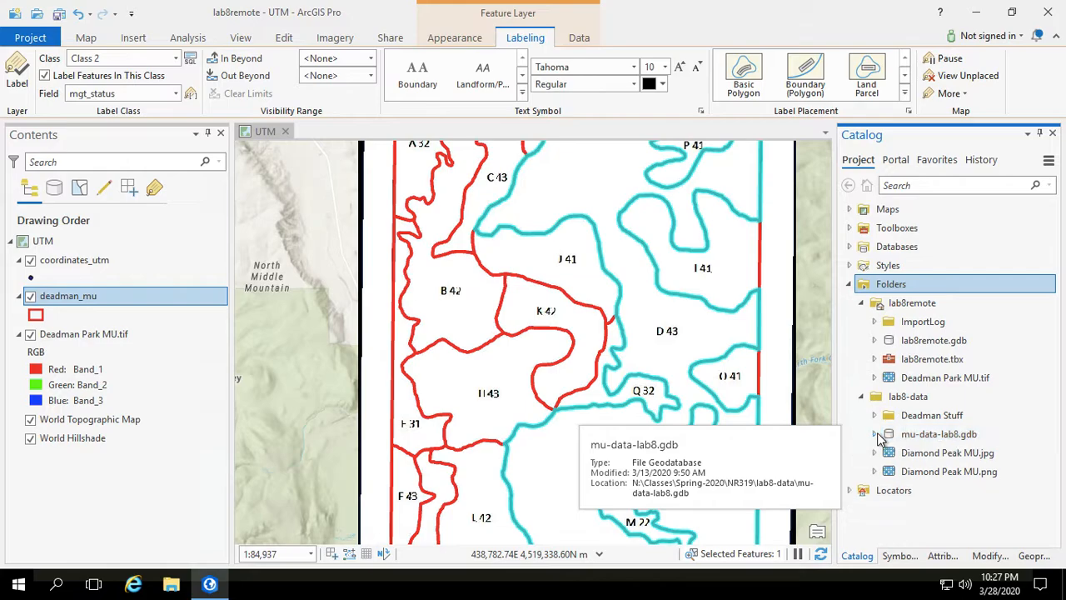
{"action": "left_click", "coordinate": [896, 439]}
{"action": "left_click_drag", "start_coordinate": [895, 439], "coordinate": [887, 302]}
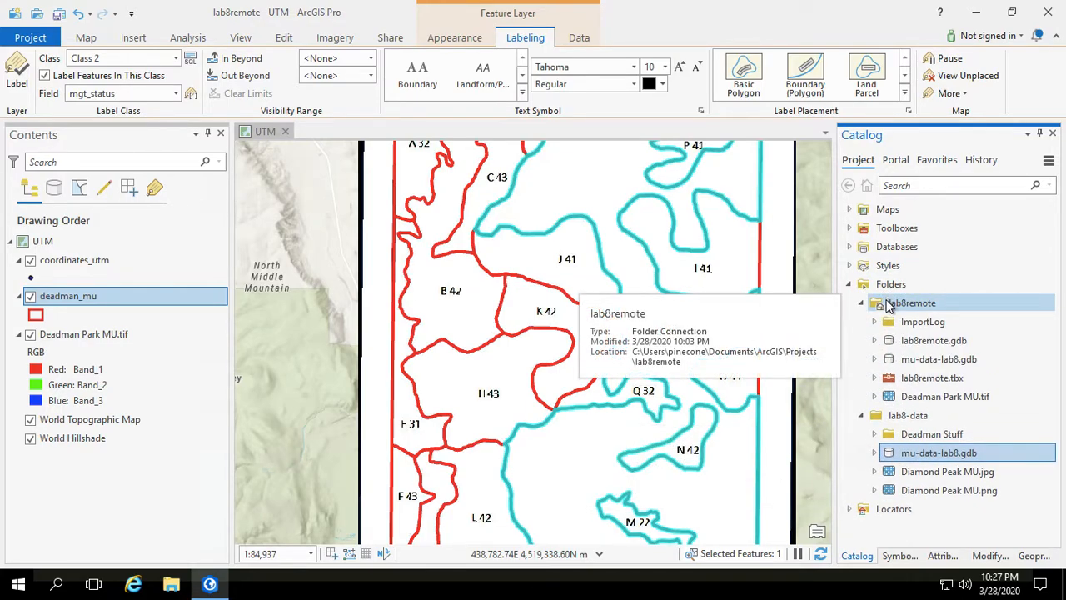
{"action": "right_click", "coordinate": [895, 416]}
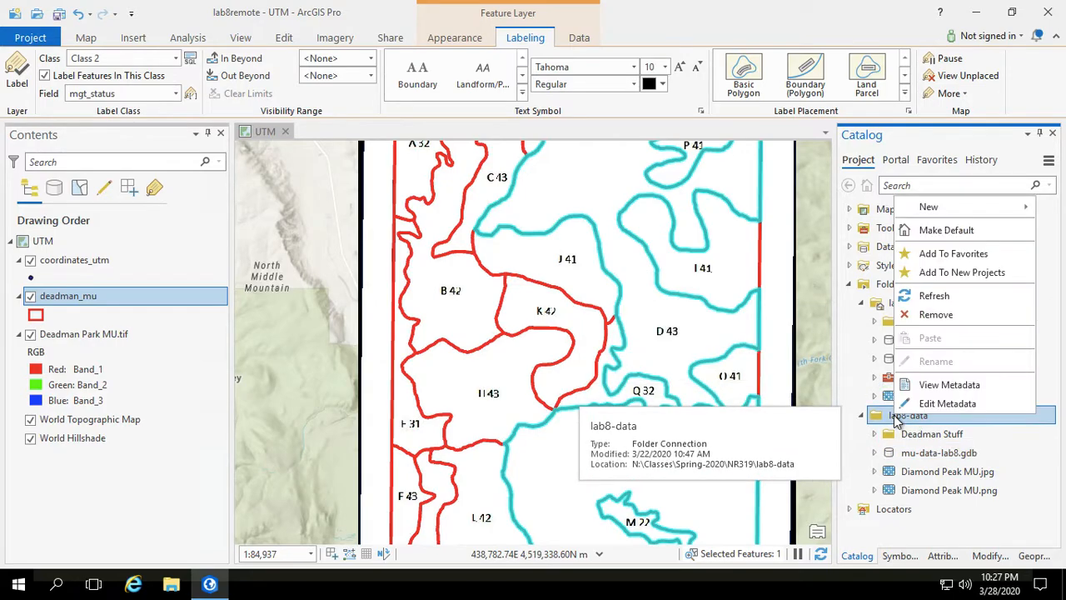
{"action": "left_click", "coordinate": [920, 315]}
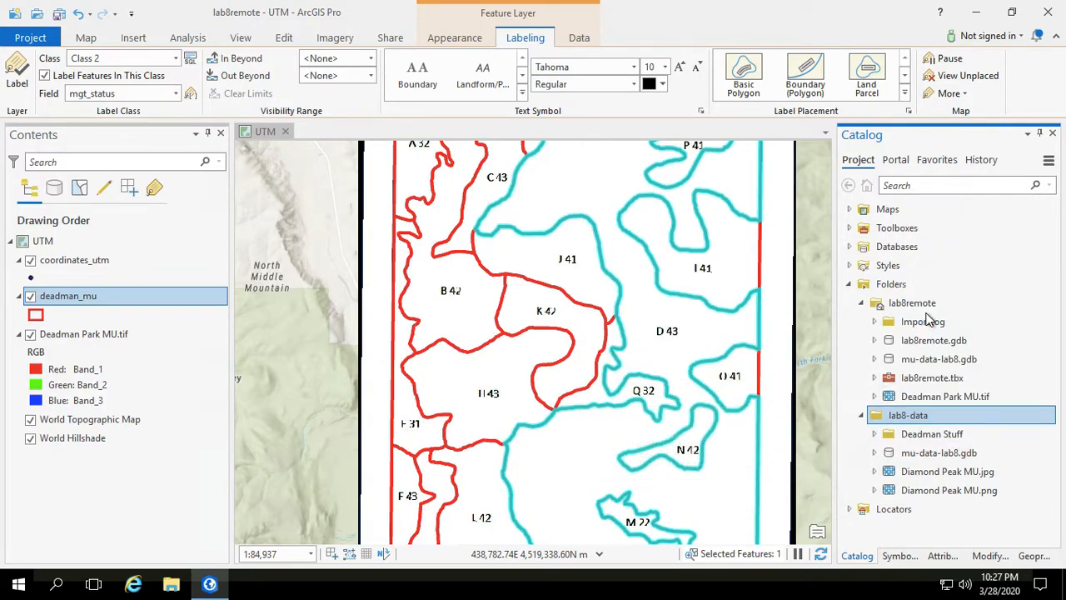
Add the status_exp table from lab8remote's mu-data-lab8.gdb to the UTM map and select it among the standalone tables.
{"action": "left_click", "coordinate": [873, 359]}
{"action": "left_click", "coordinate": [916, 379]}
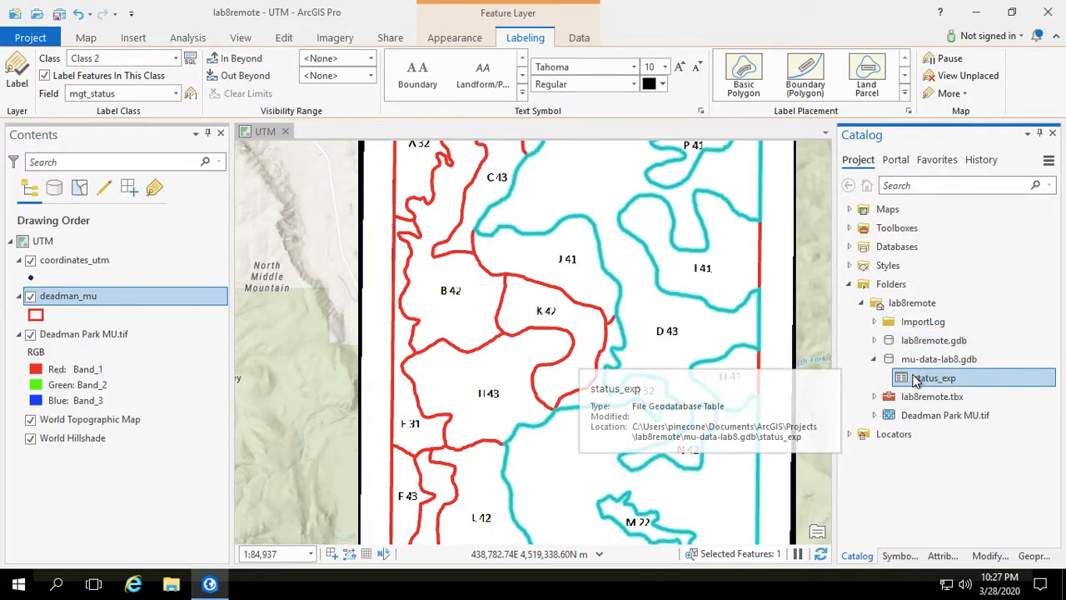
{"action": "mouse_move", "coordinate": [916, 379]}
{"action": "left_mouse_down"}
{"action": "mouse_move", "coordinate": [571, 302]}
{"action": "mouse_move", "coordinate": [744, 322]}
{"action": "mouse_move", "coordinate": [935, 383]}
{"action": "left_mouse_up"}
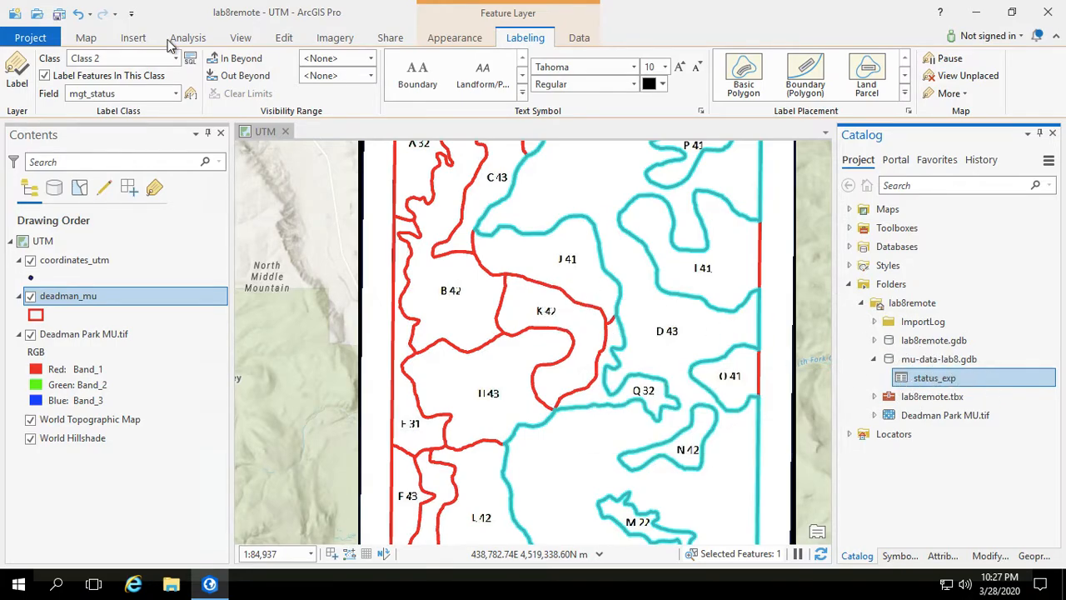
{"action": "left_click", "coordinate": [85, 38]}
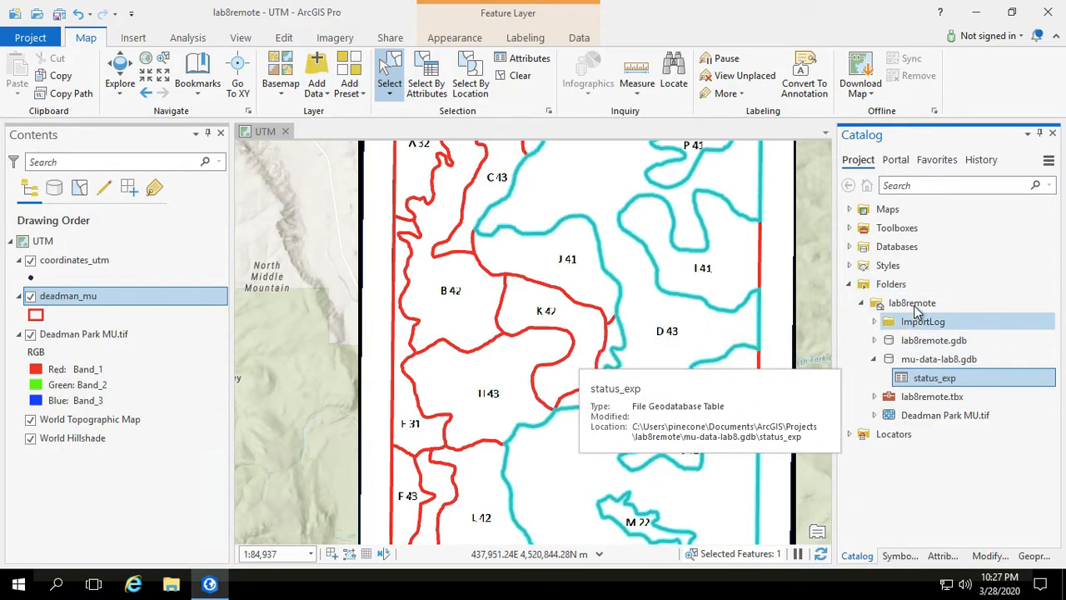
{"action": "left_click_drag", "start_coordinate": [916, 377], "coordinate": [590, 320]}
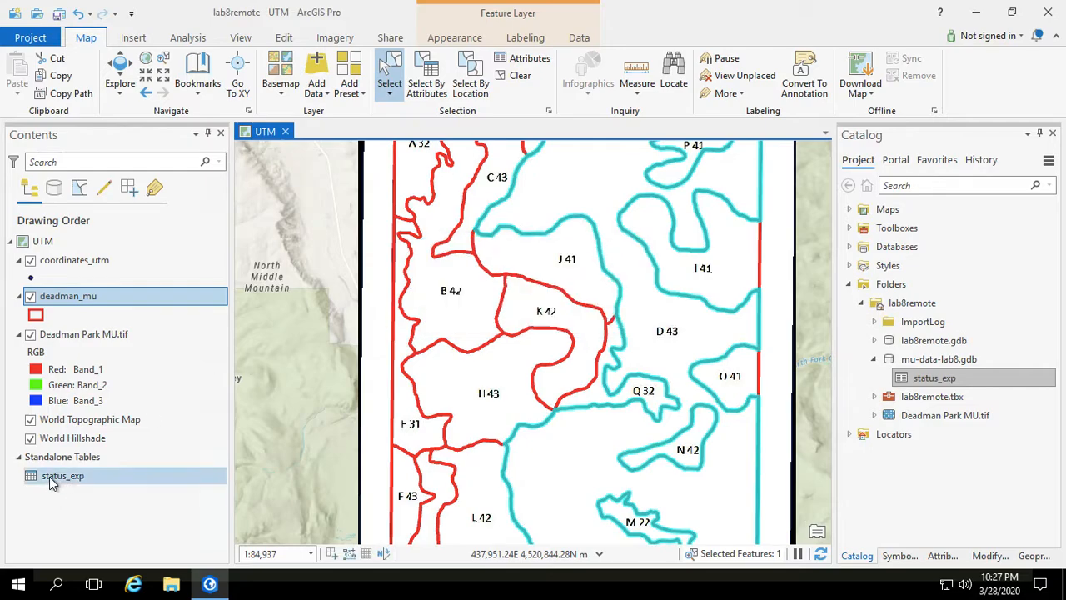
{"action": "left_click", "coordinate": [41, 481]}
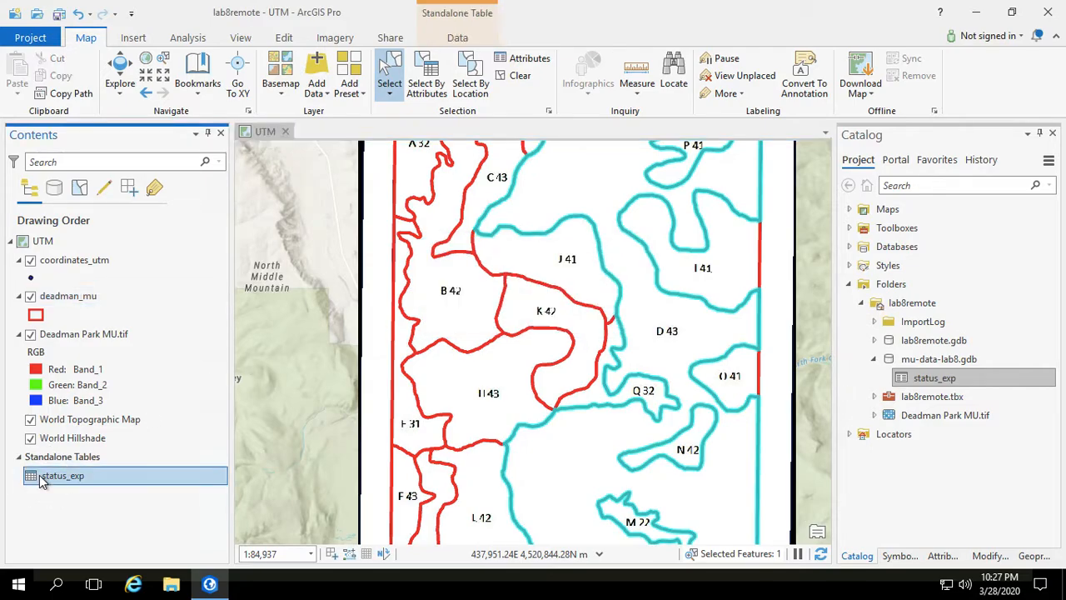
Open the deadman_mu attribute table and examine its unit_id and mgt_status fields.
{"action": "right_click", "coordinate": [70, 298]}
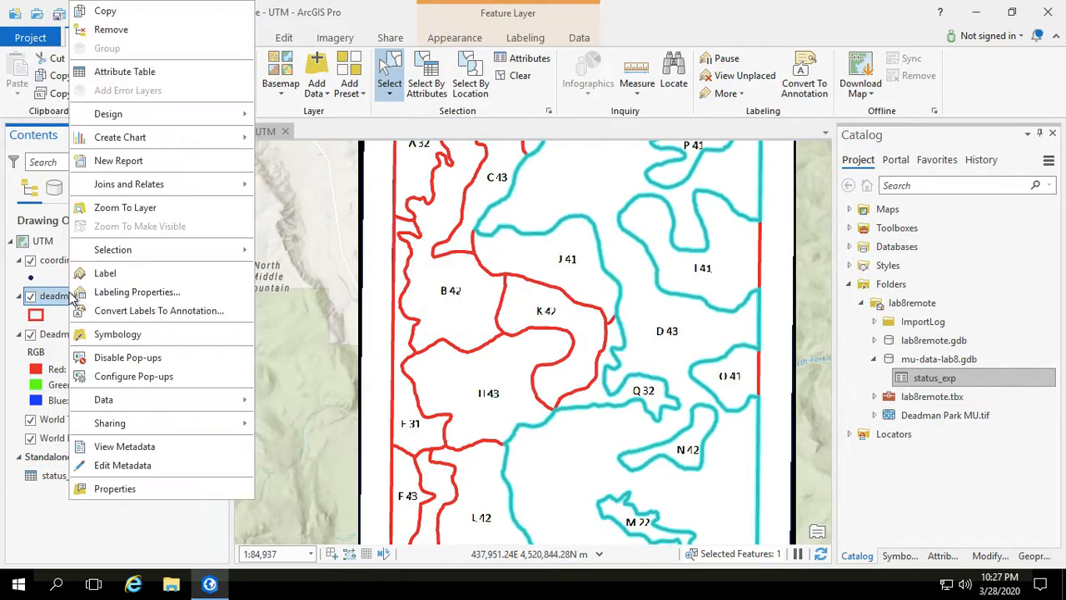
{"action": "left_click", "coordinate": [124, 71]}
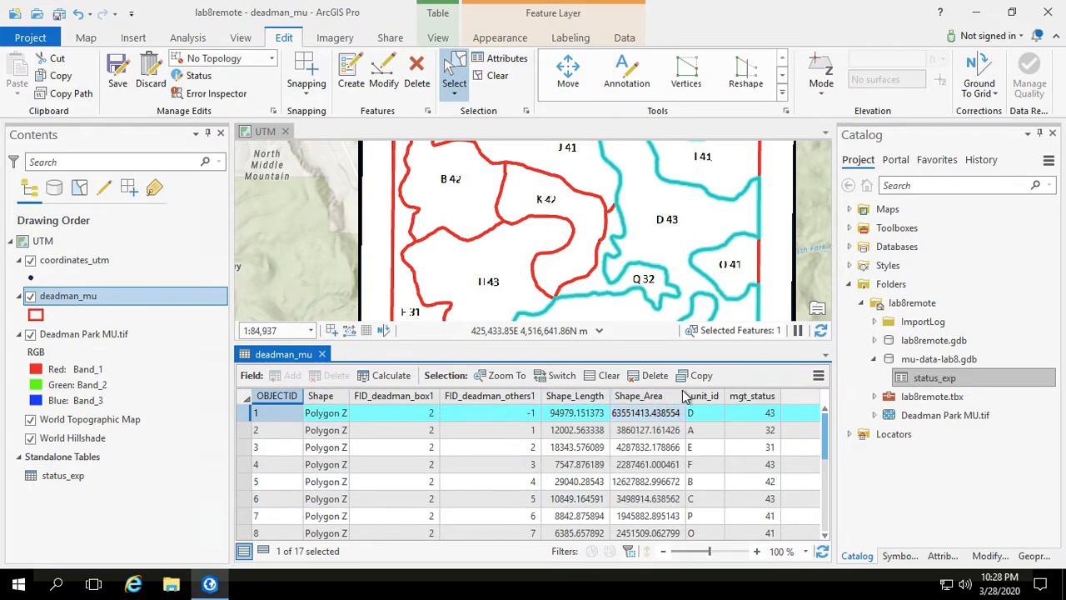
{"action": "left_click", "coordinate": [716, 397]}
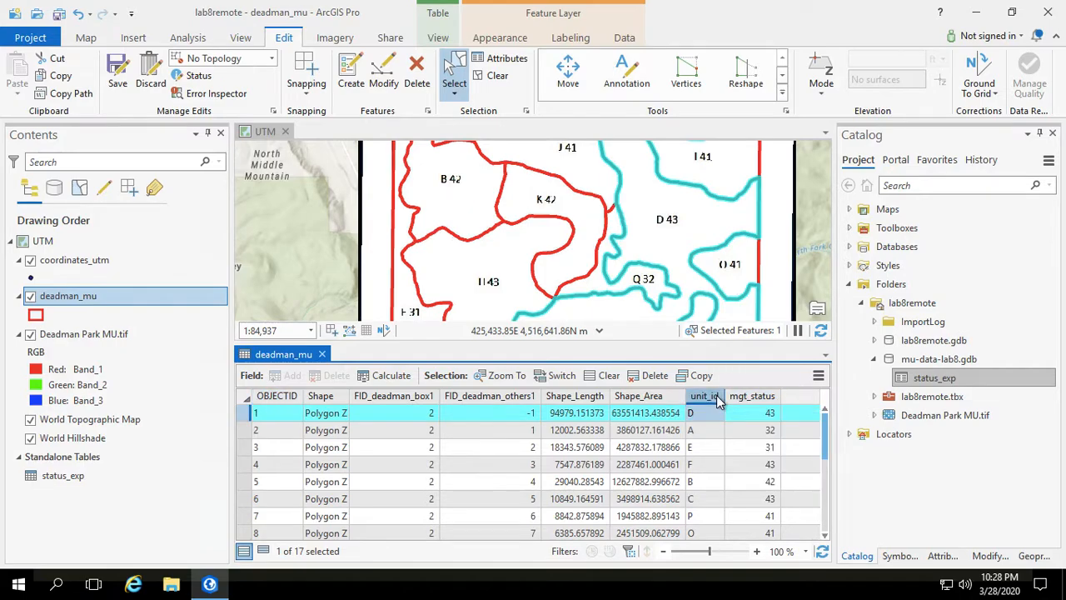
{"action": "left_click", "coordinate": [753, 397]}
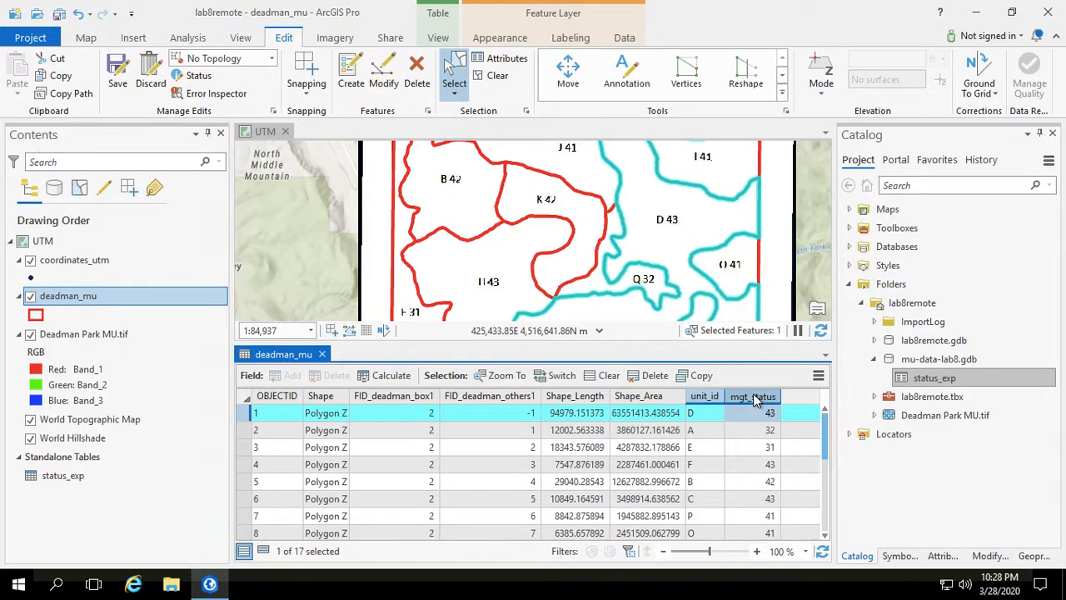
Open the status_exp table and compare its mgt_status field with the mgt_status field of deadman_mu.
{"action": "left_click", "coordinate": [75, 476]}
{"action": "right_click", "coordinate": [75, 477]}
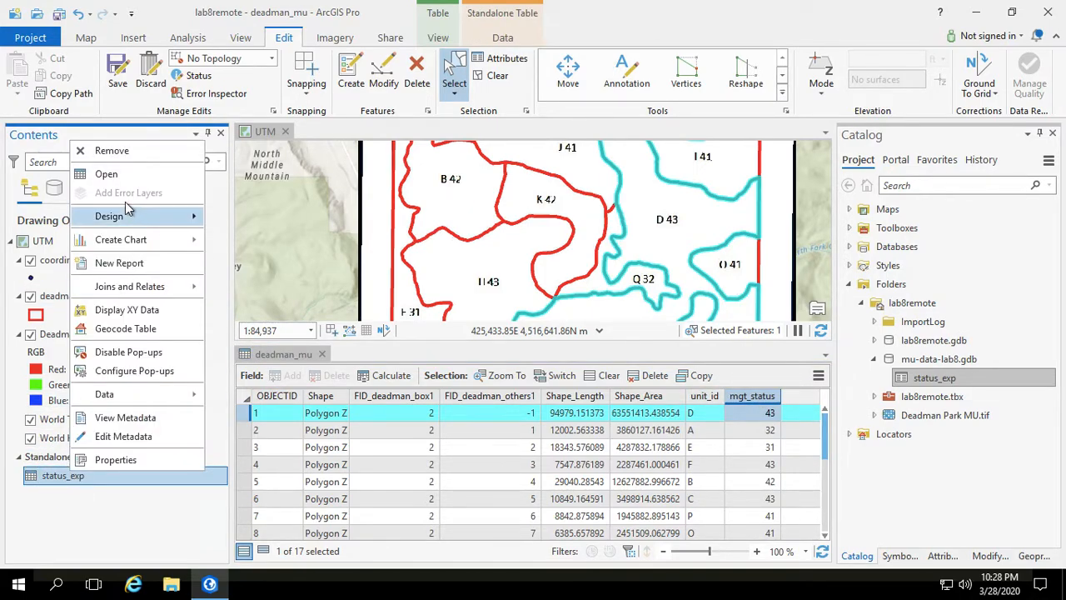
{"action": "left_click", "coordinate": [111, 175]}
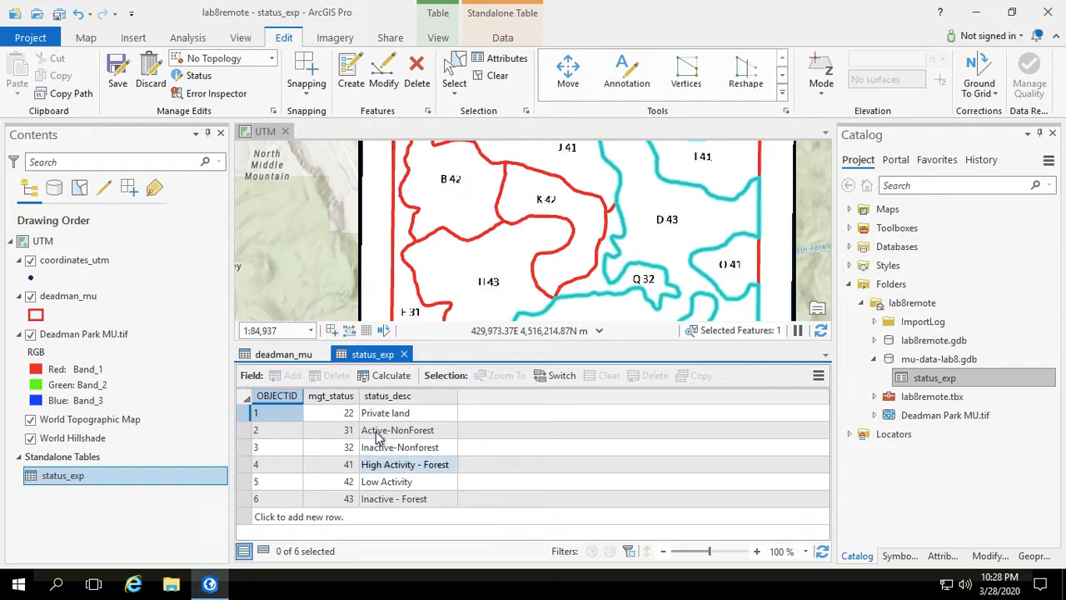
{"action": "left_click", "coordinate": [273, 356]}
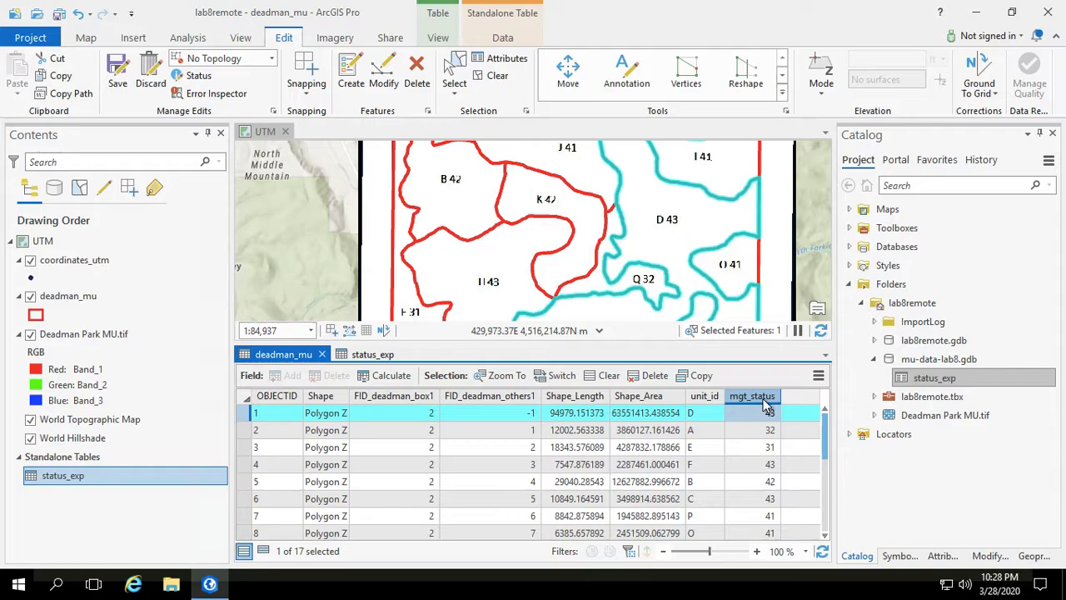
{"action": "left_click", "coordinate": [373, 355]}
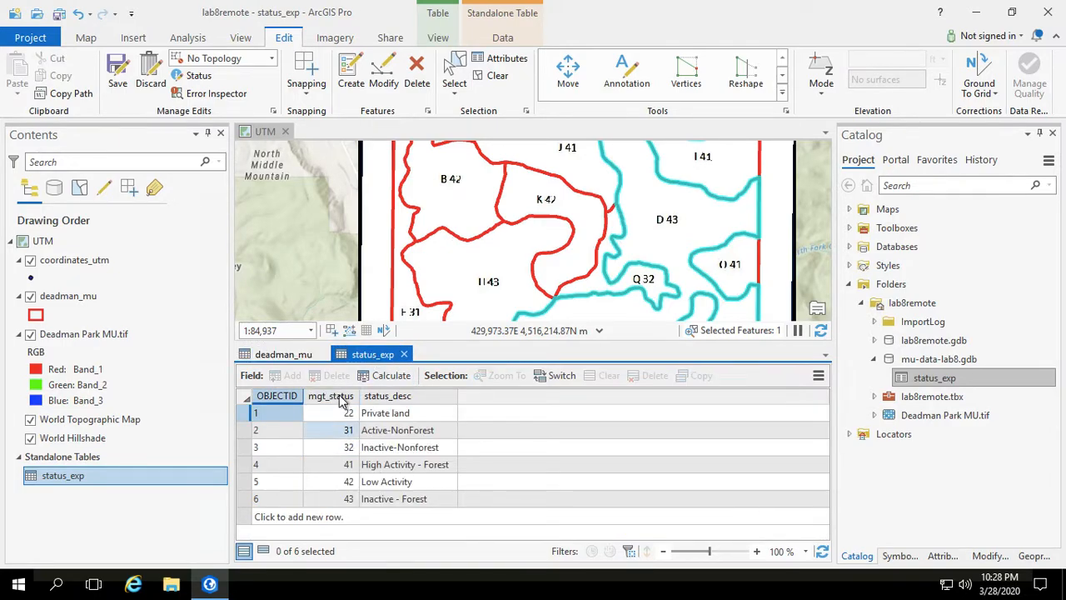
{"action": "left_click", "coordinate": [290, 357]}
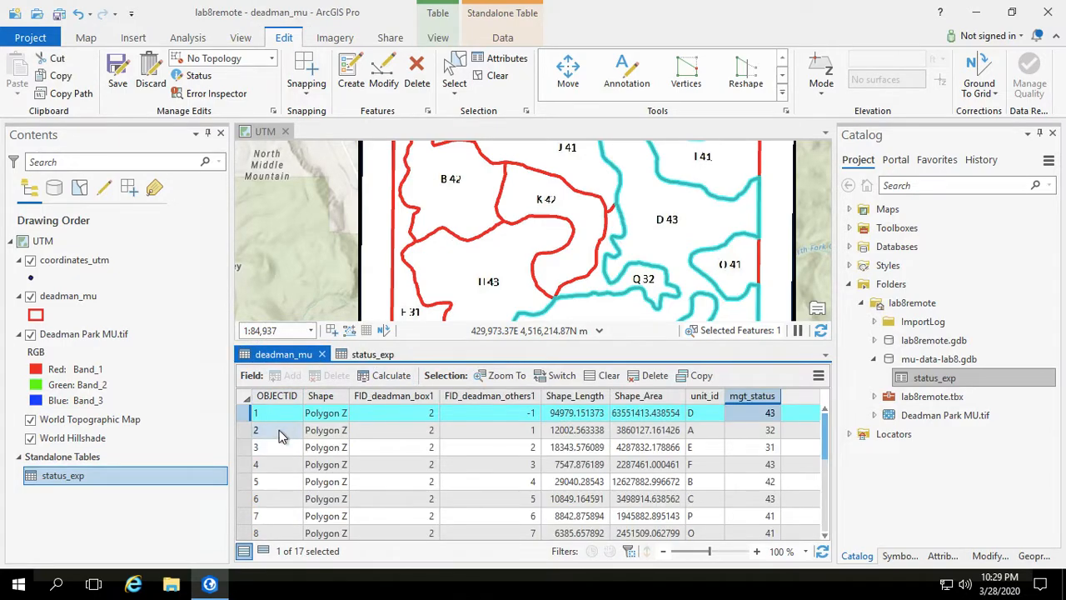
{"action": "left_click", "coordinate": [375, 357]}
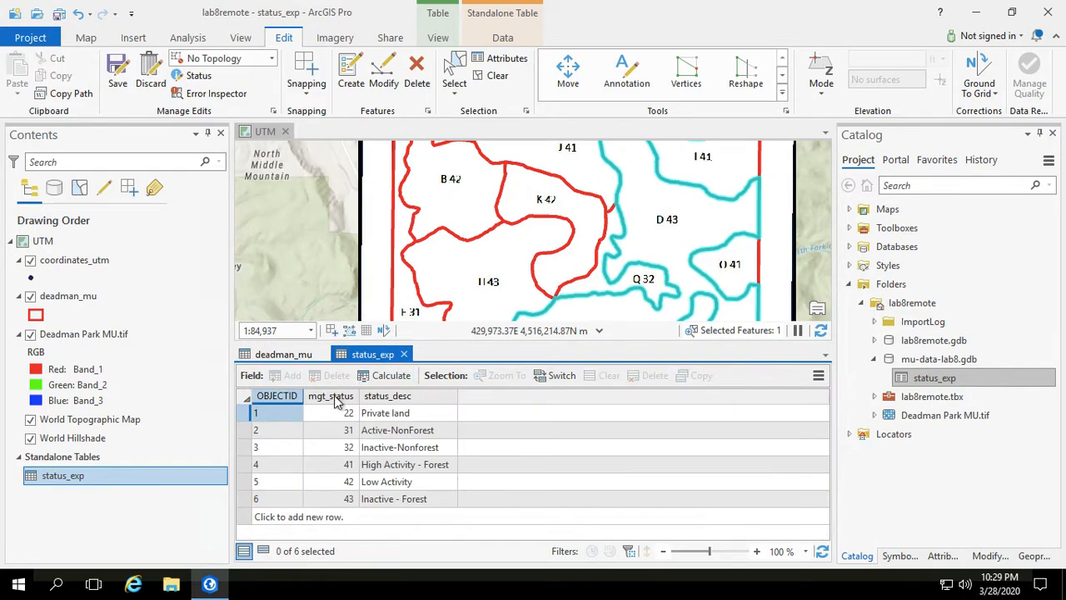
{"action": "left_click", "coordinate": [284, 356]}
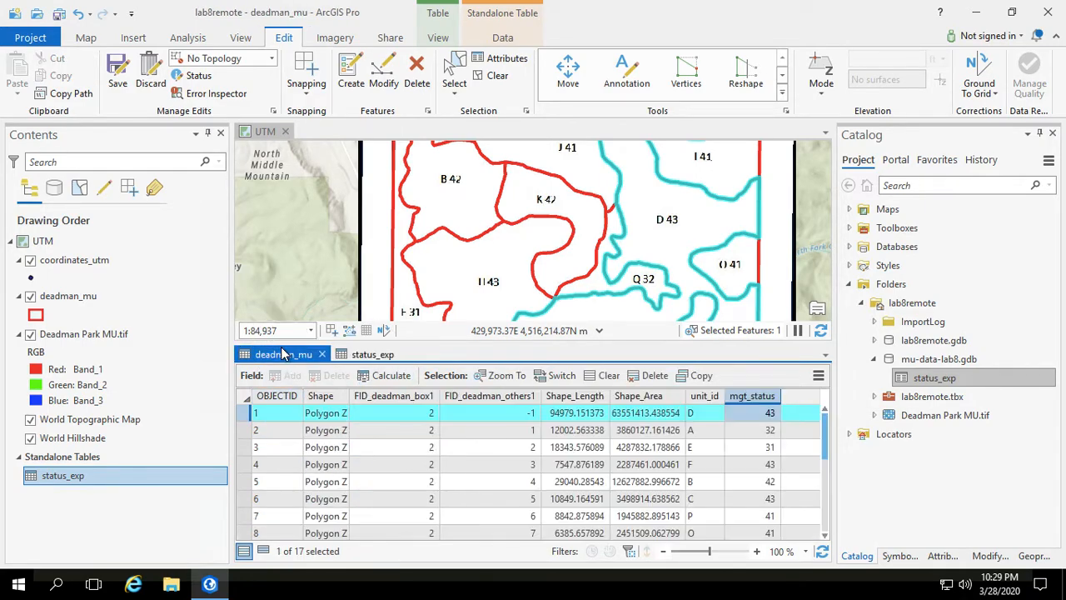
Join the status_exp table to deadman_mu using mgt_status as the join field in both, keeping all target features.
{"action": "left_click", "coordinate": [66, 300]}
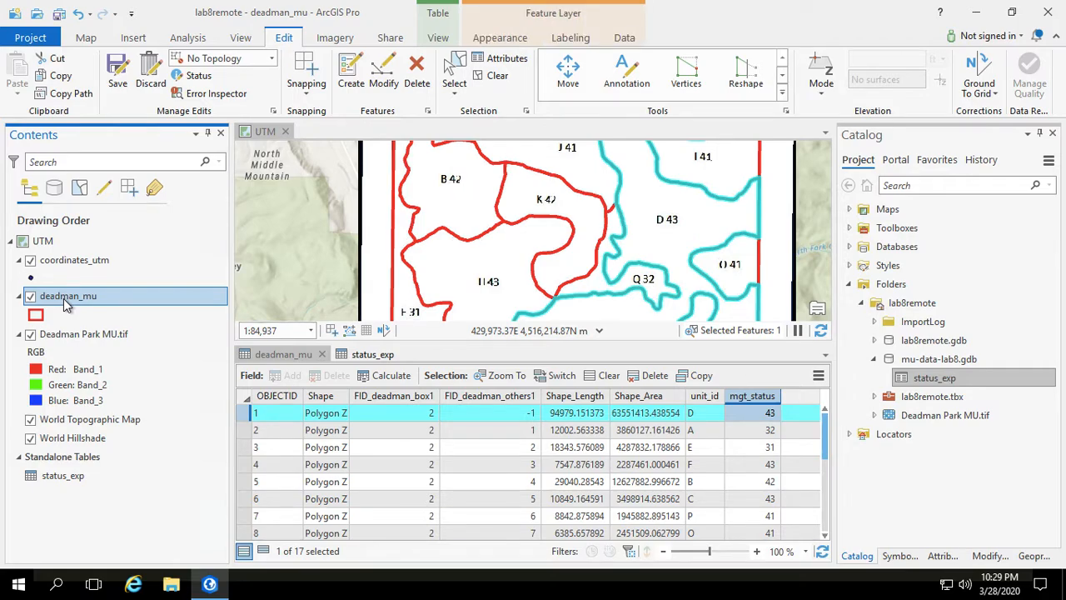
{"action": "left_click", "coordinate": [600, 482]}
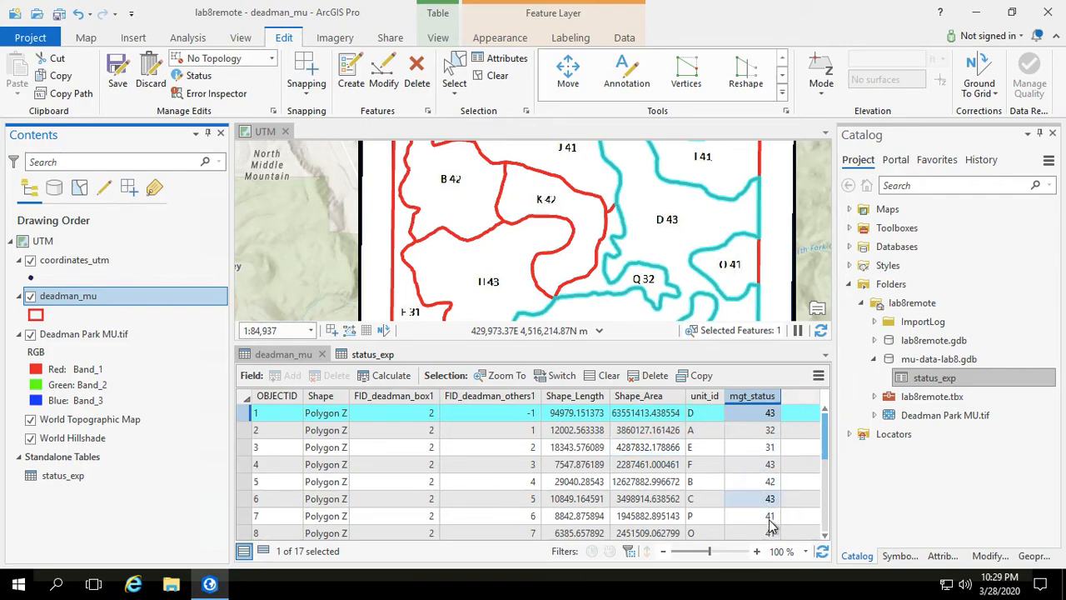
{"action": "right_click", "coordinate": [90, 301]}
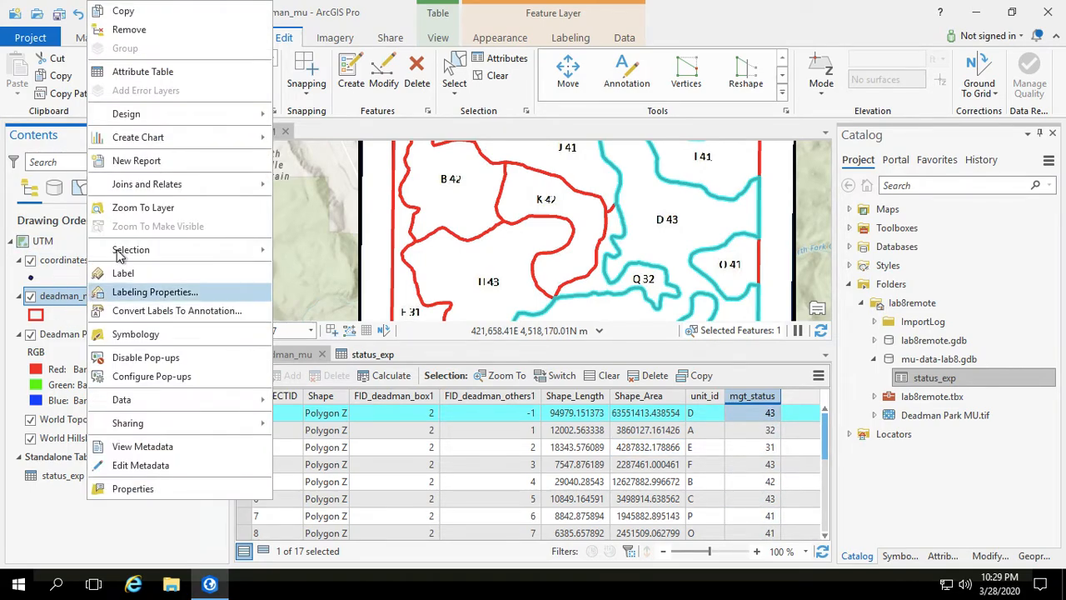
{"action": "mouse_move", "coordinate": [136, 185]}
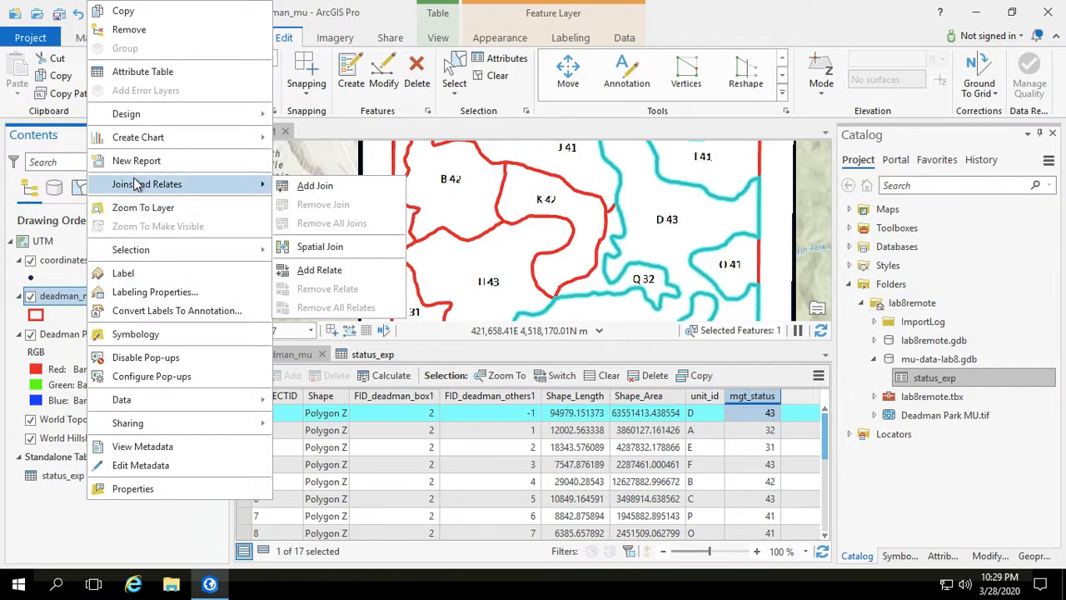
{"action": "left_click", "coordinate": [306, 187]}
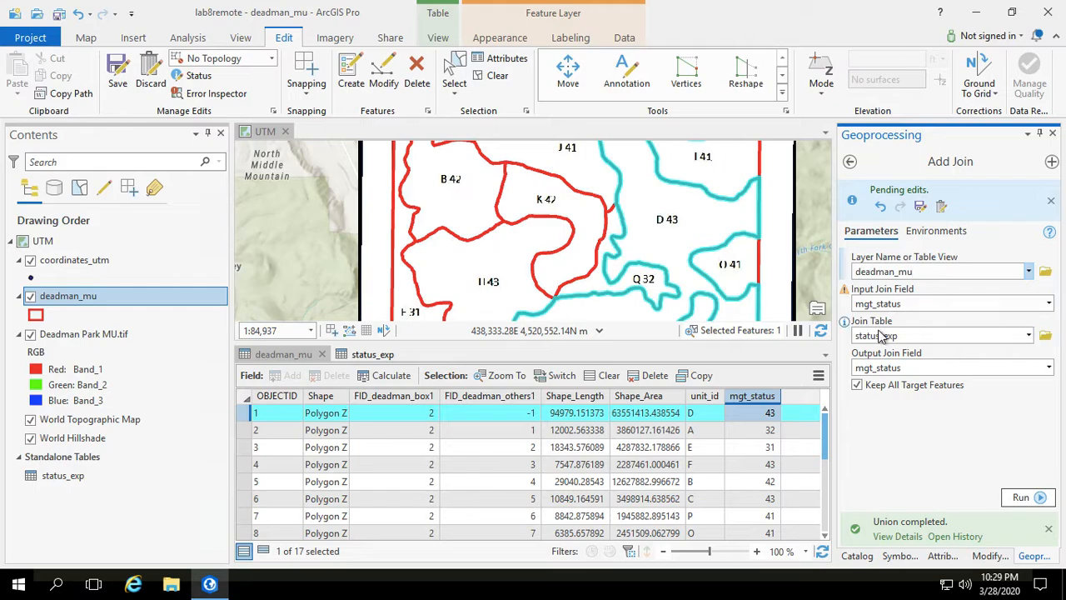
{"action": "left_click", "coordinate": [1030, 336]}
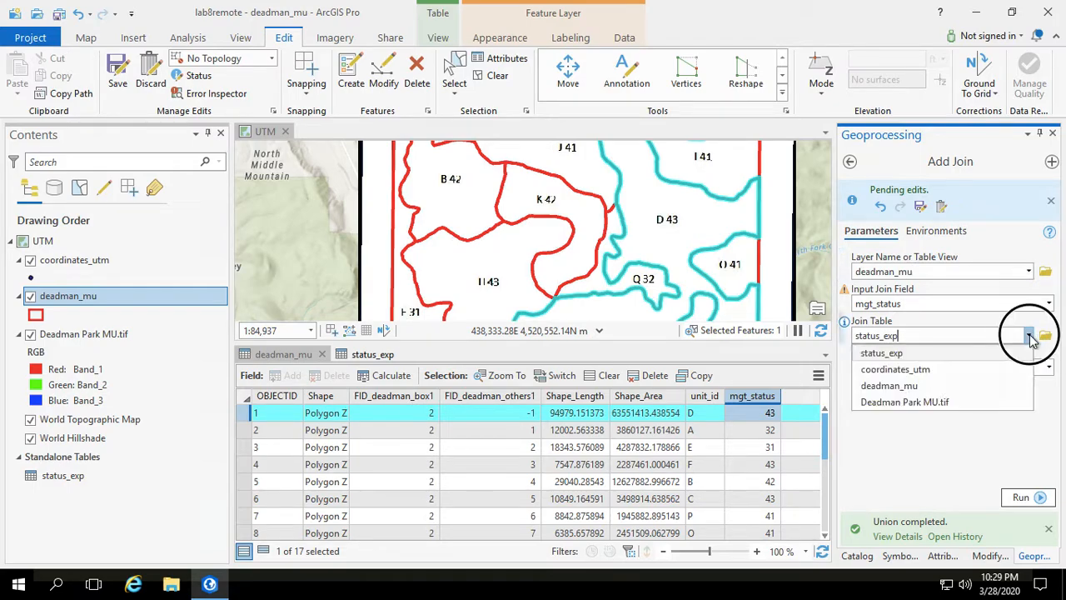
{"action": "left_click", "coordinate": [1030, 336]}
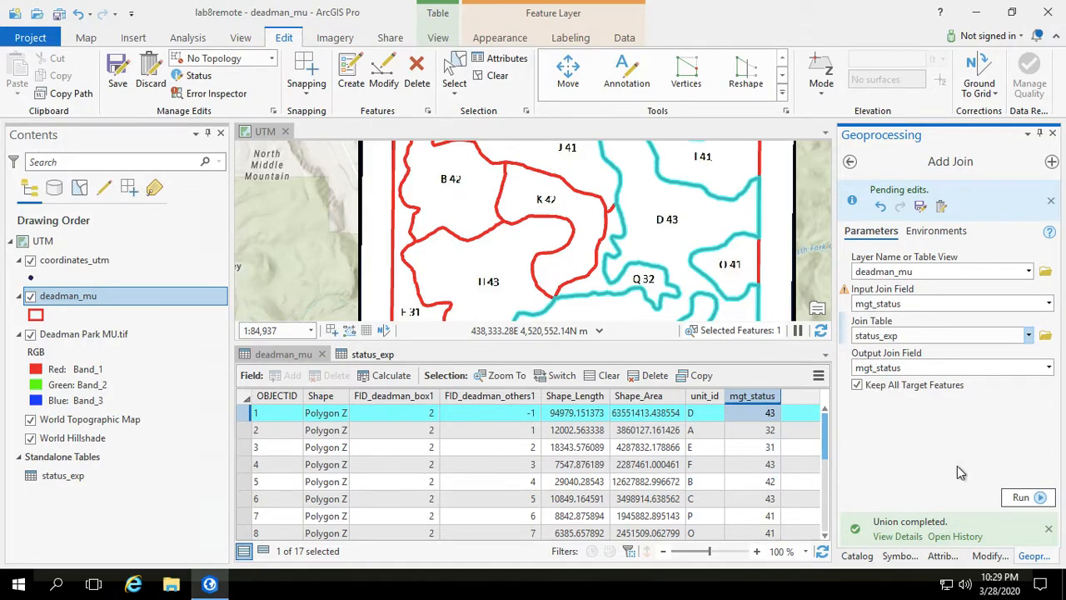
{"action": "left_click", "coordinate": [1020, 498]}
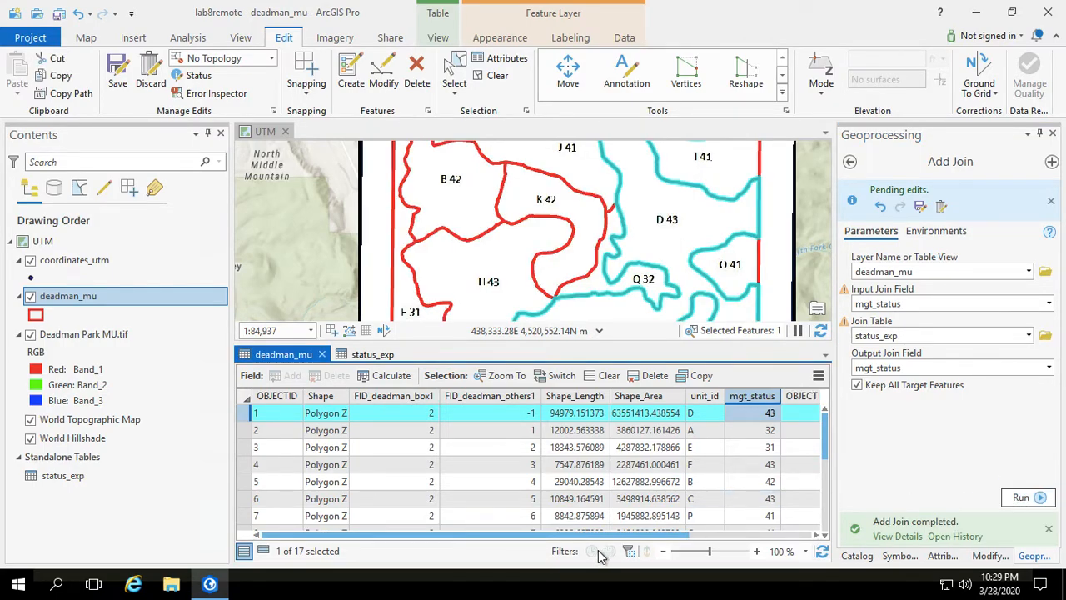
Examine the joined status_desc values for the management units in the deadman_mu attribute table.
{"action": "left_click_drag", "start_coordinate": [571, 536], "coordinate": [755, 533]}
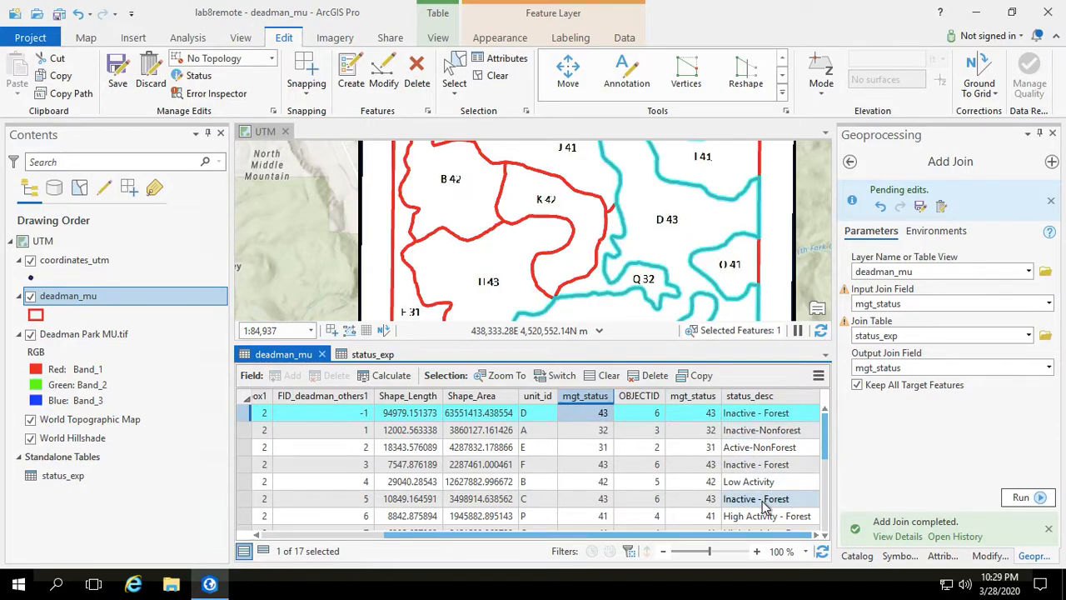
{"action": "scroll", "coordinate": [763, 506], "scroll_direction": "down", "scroll_amount": 5}
{"action": "scroll", "coordinate": [764, 505], "scroll_direction": "up", "scroll_amount": 5}
{"action": "scroll", "coordinate": [764, 508], "scroll_direction": "down", "scroll_amount": 5}
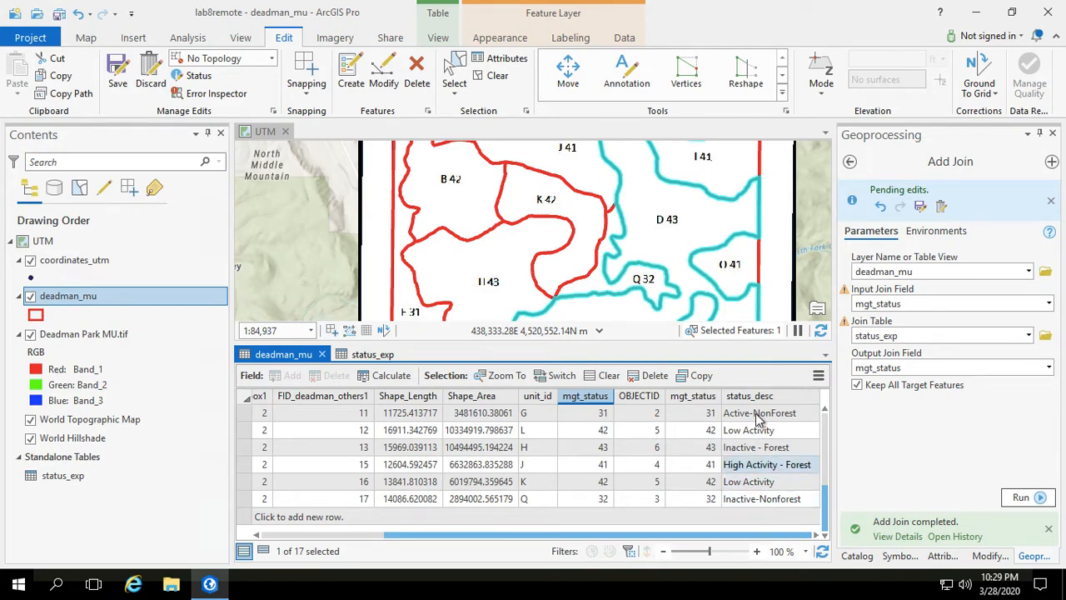
{"action": "left_click", "coordinate": [827, 425]}
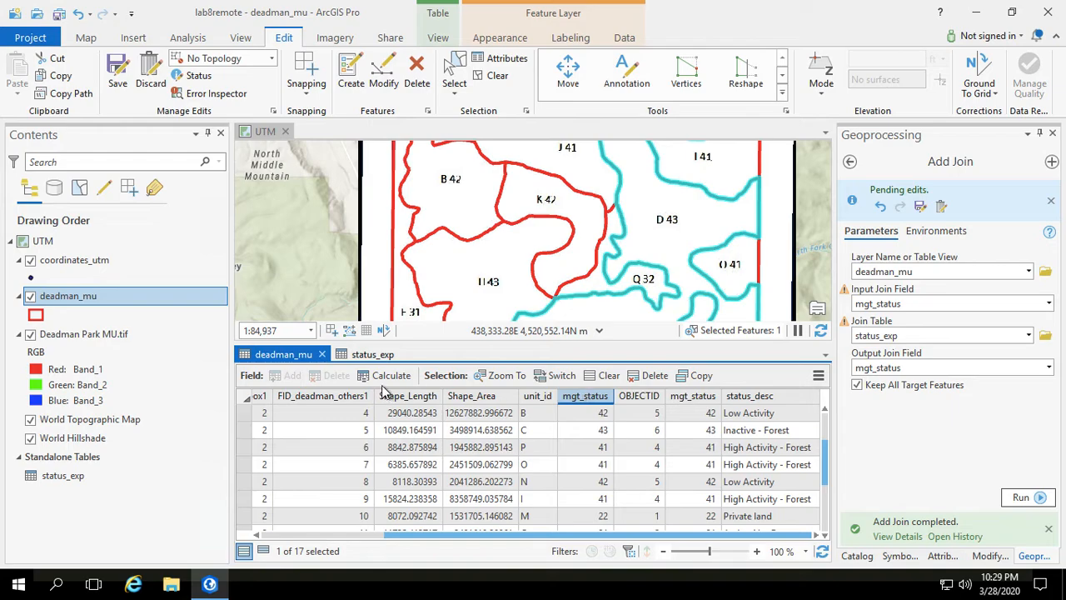
Close the deadman_mu and status_exp tables and clear the feature selection on the map.
{"action": "left_click", "coordinate": [323, 355]}
{"action": "left_click", "coordinate": [308, 355]}
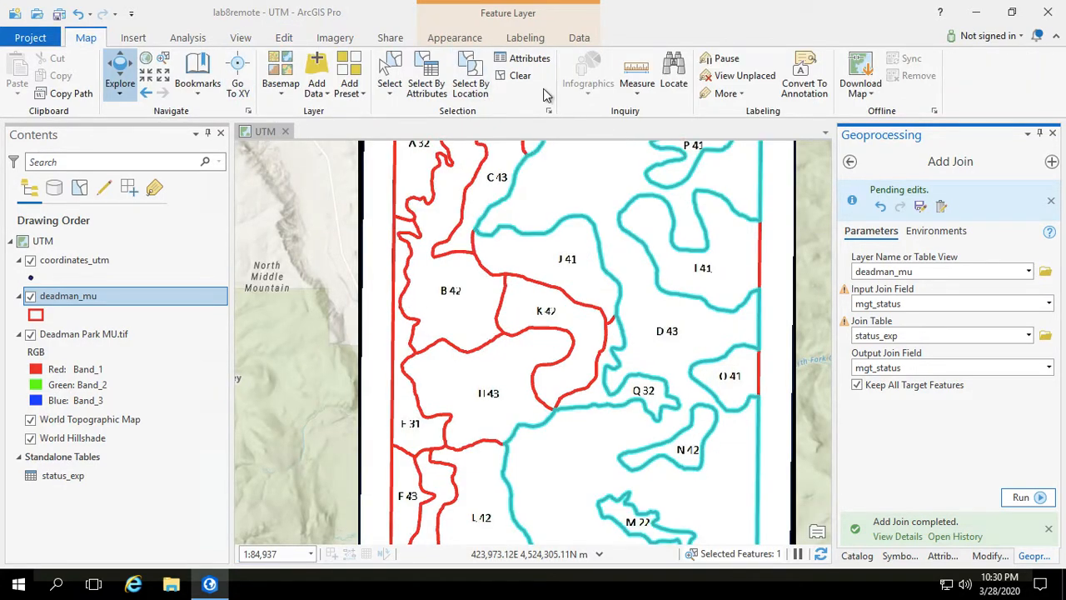
{"action": "left_click", "coordinate": [520, 78]}
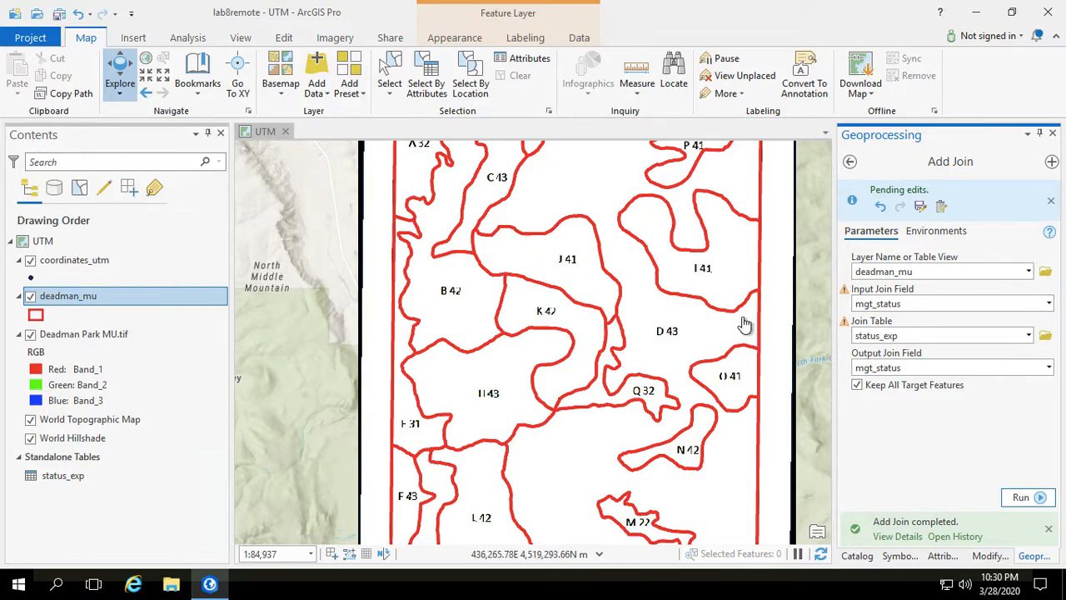
Symbolize the deadman_mu layer with unique values based on the mgt_status field.
{"action": "right_click", "coordinate": [84, 303]}
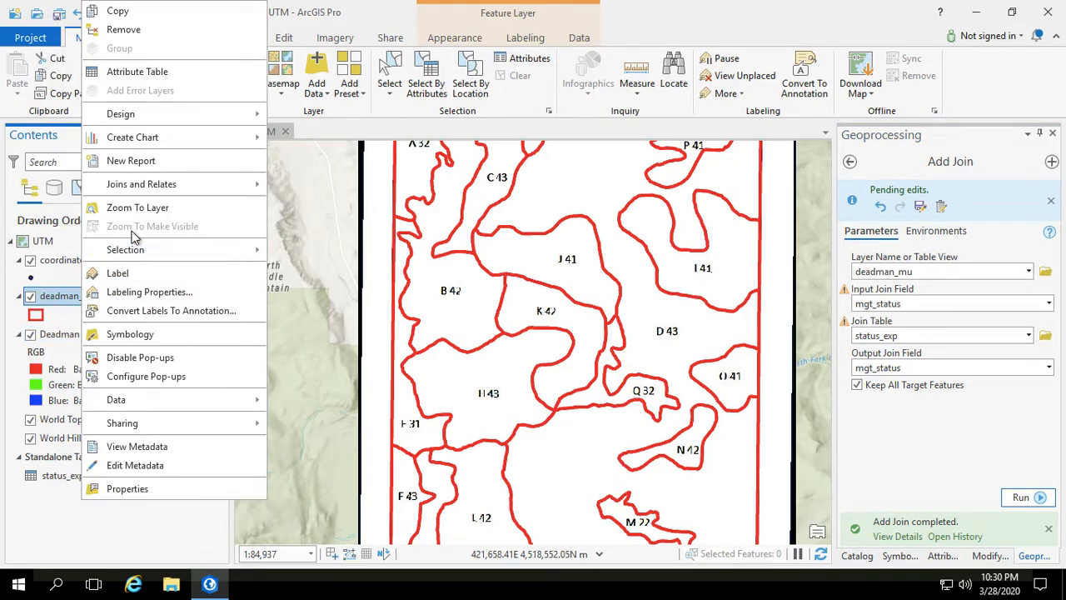
{"action": "left_click", "coordinate": [133, 334]}
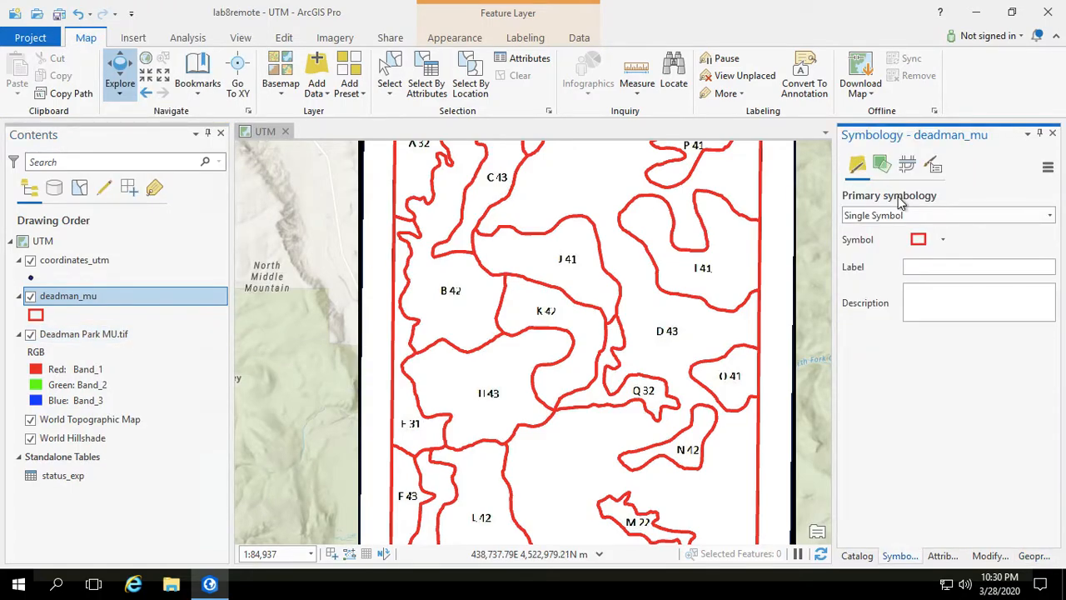
{"action": "left_click", "coordinate": [895, 216]}
{"action": "left_click", "coordinate": [895, 217]}
{"action": "left_click", "coordinate": [894, 217]}
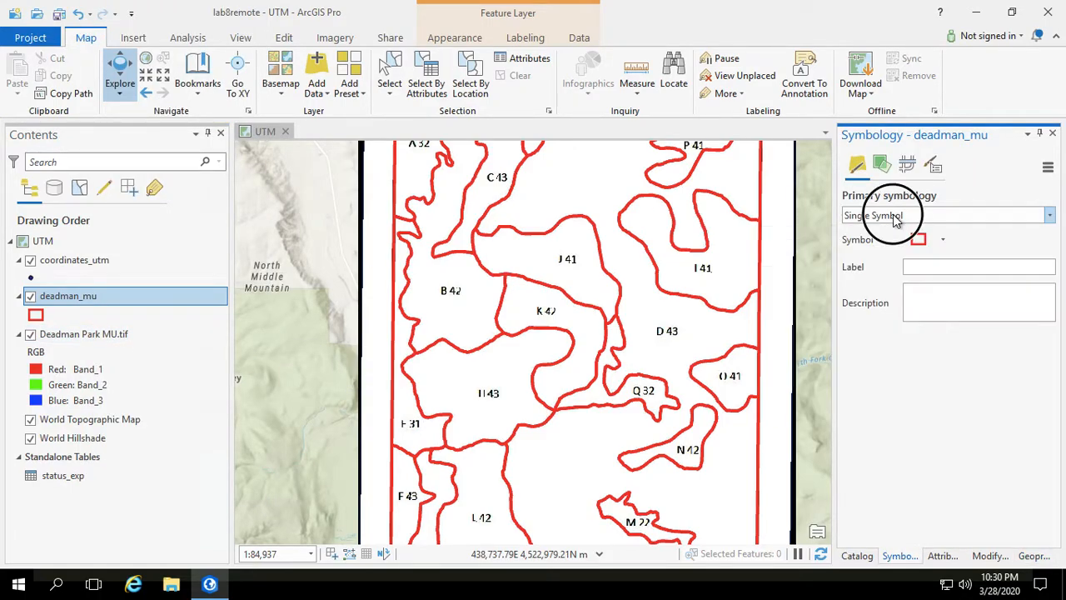
{"action": "left_click", "coordinate": [837, 301]}
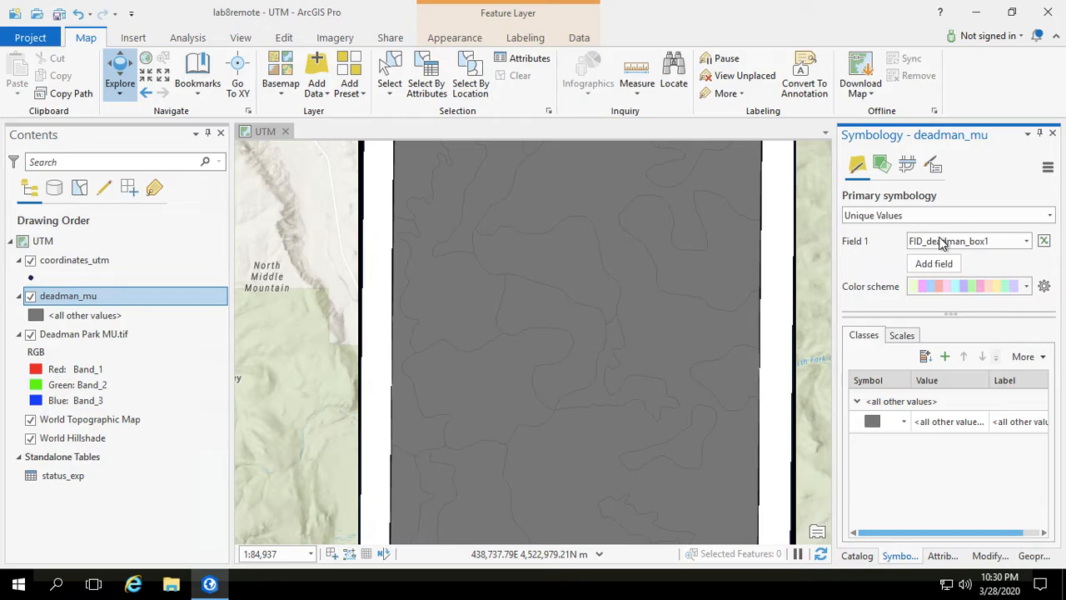
{"action": "left_click", "coordinate": [942, 243]}
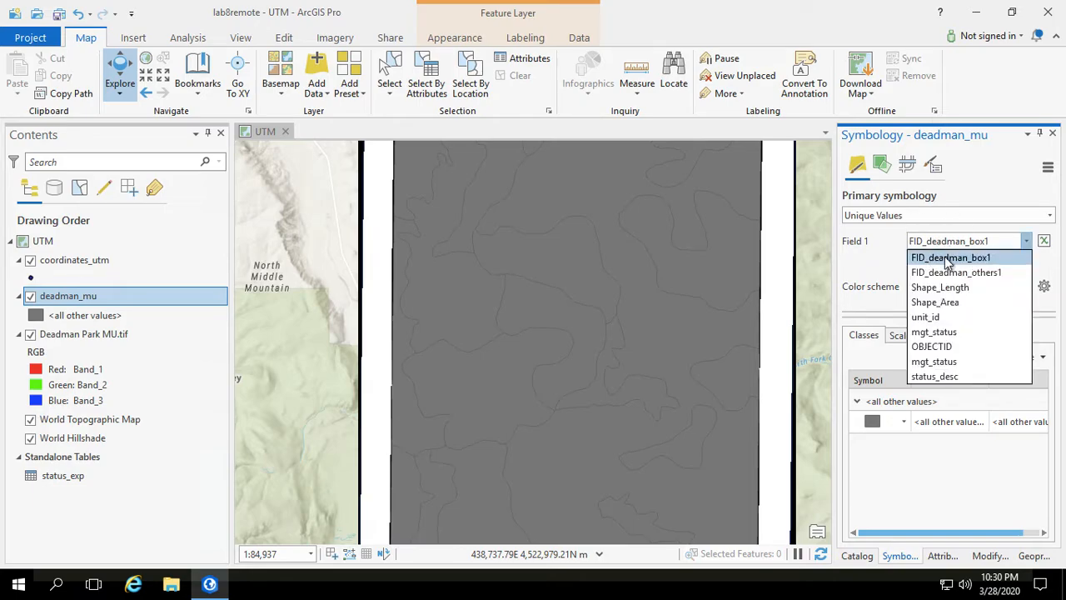
{"action": "left_click", "coordinate": [934, 361]}
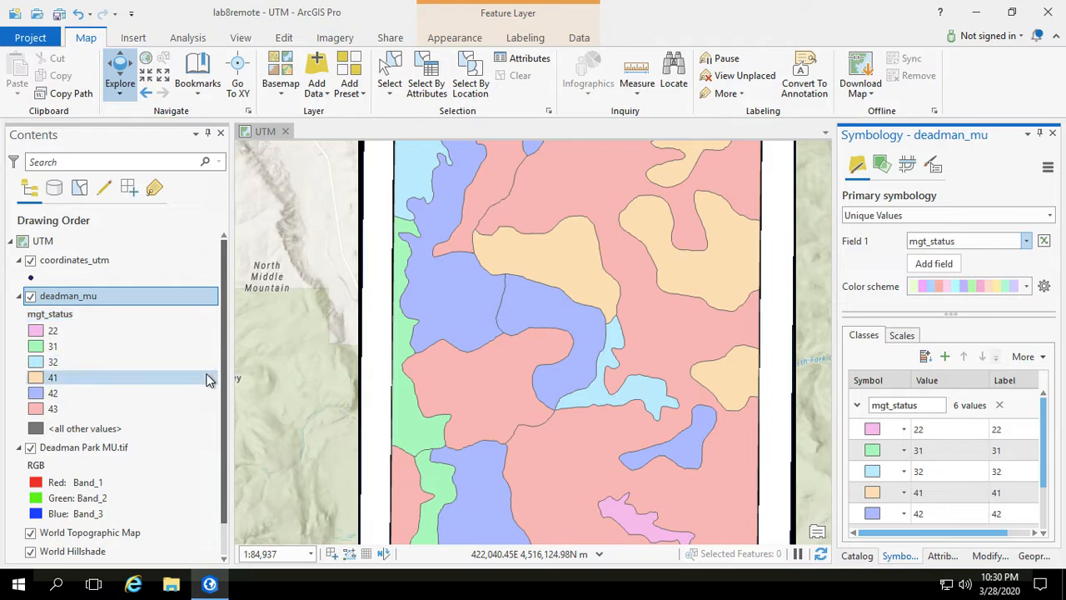
Check the legend's mgt_status codes against the descriptions in the status_exp table and return to the deadman_mu symbology settings.
{"action": "scroll", "coordinate": [117, 464], "scroll_direction": "down", "scroll_amount": 2}
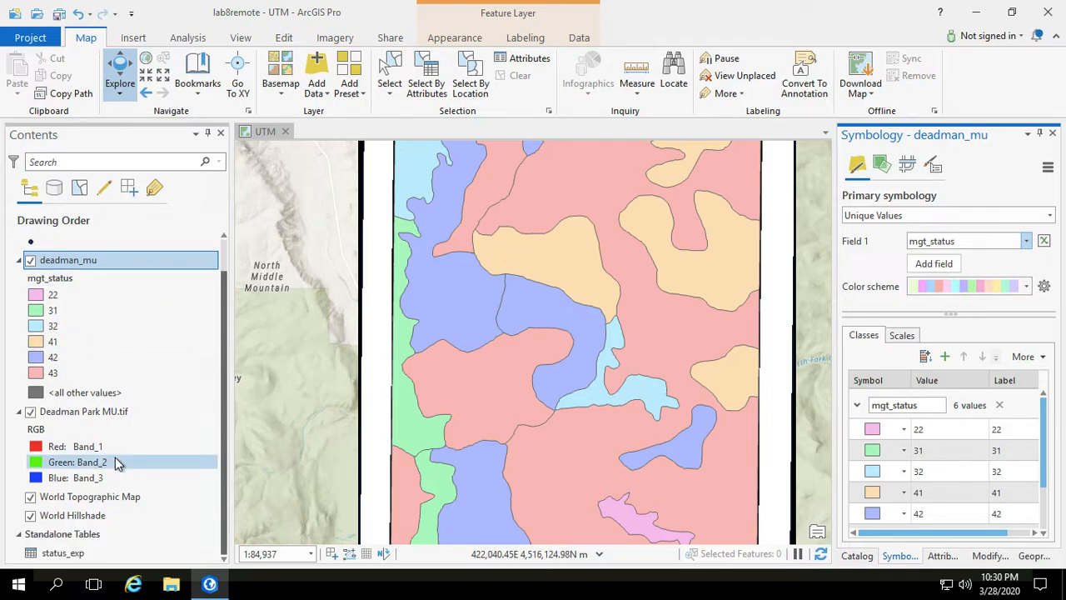
{"action": "left_click", "coordinate": [75, 552]}
{"action": "right_click", "coordinate": [76, 556]}
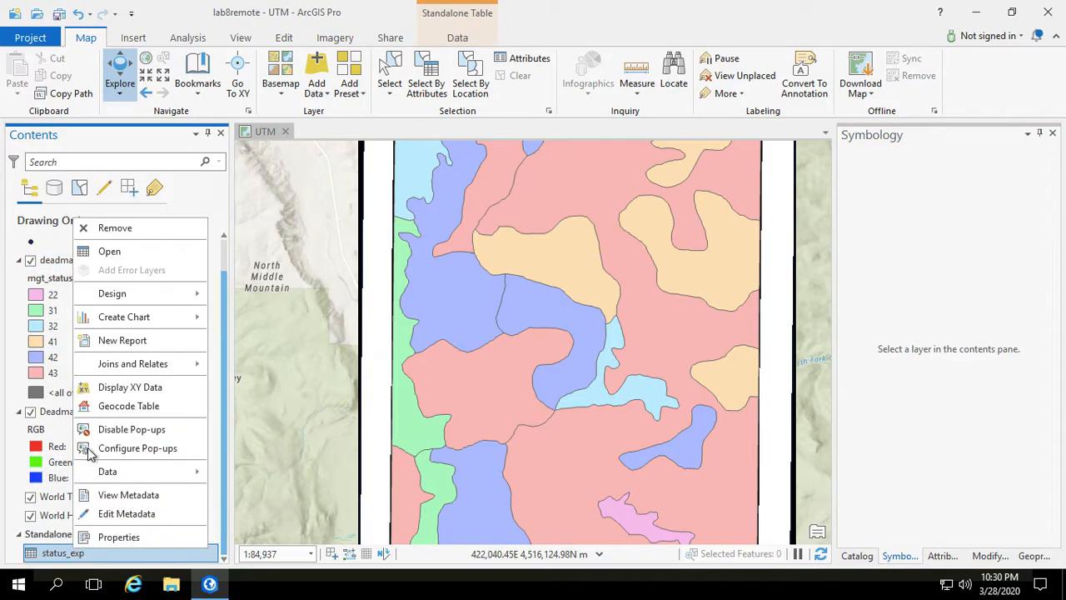
{"action": "left_click", "coordinate": [123, 251]}
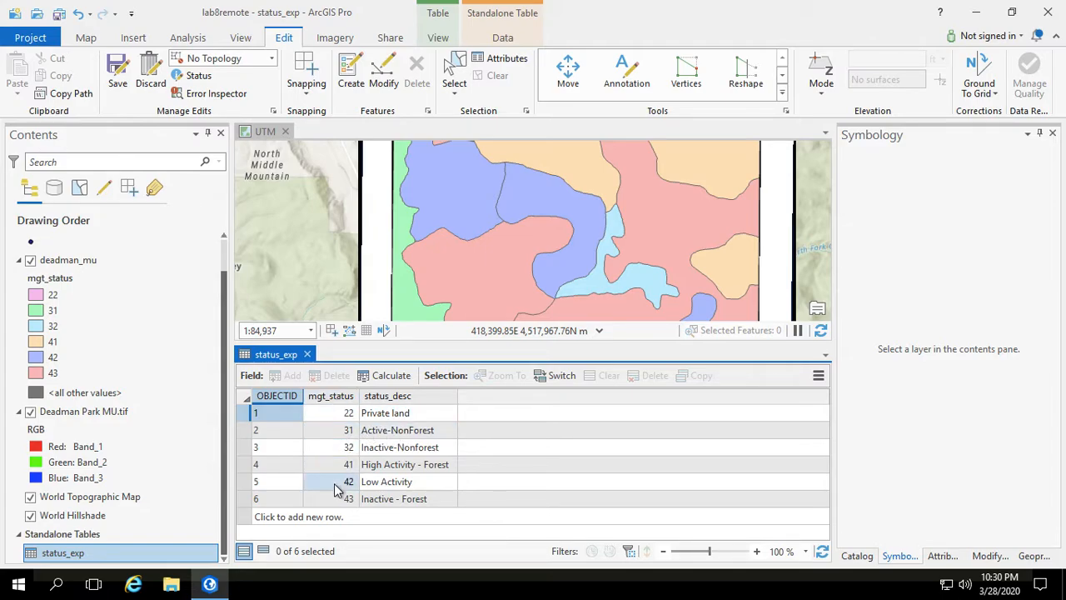
{"action": "left_click", "coordinate": [307, 354]}
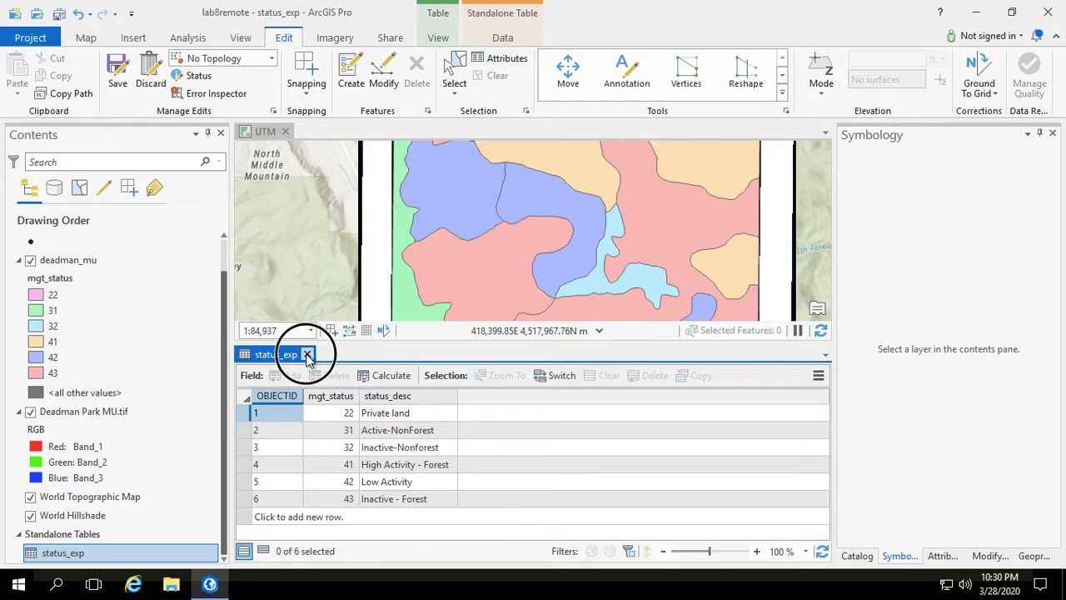
{"action": "double_click", "coordinate": [50, 278]}
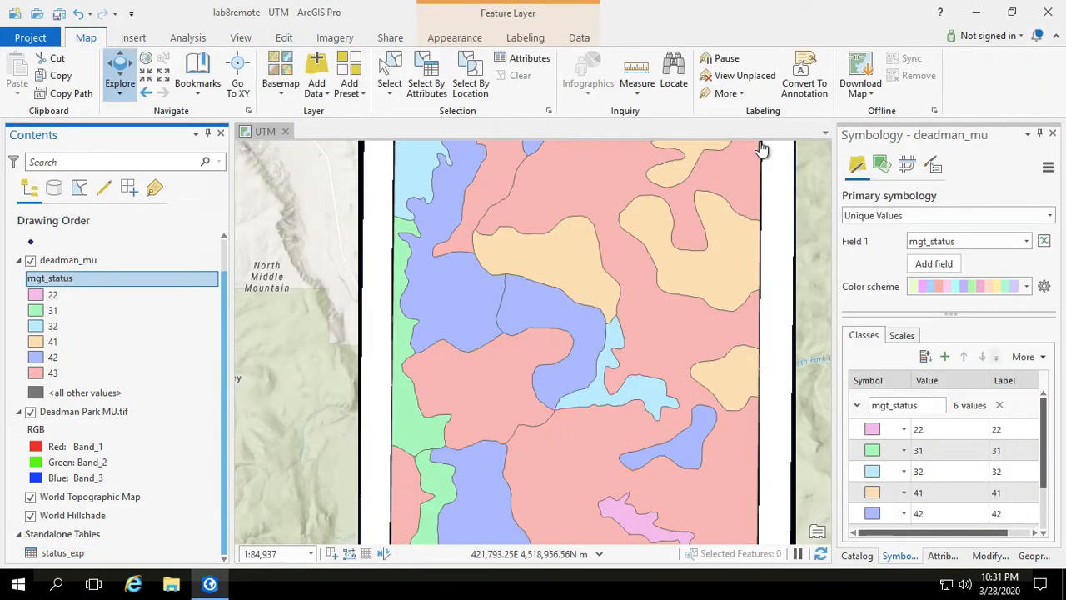
Symbolize the deadman_mu units by the status_desc field and remove the <all other values> class.
{"action": "left_click", "coordinate": [1025, 241]}
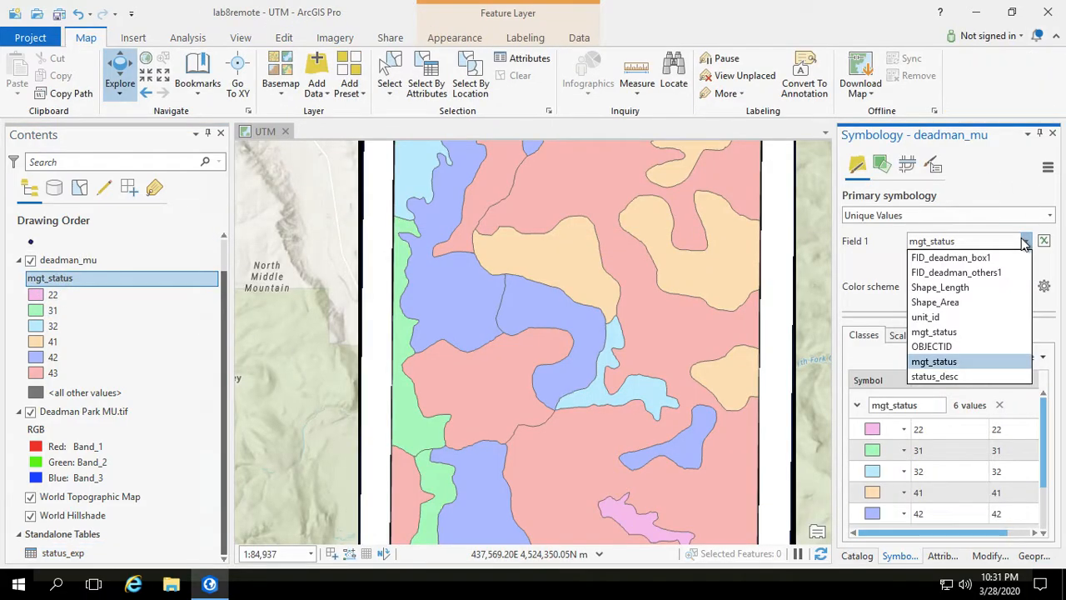
{"action": "left_click", "coordinate": [934, 376]}
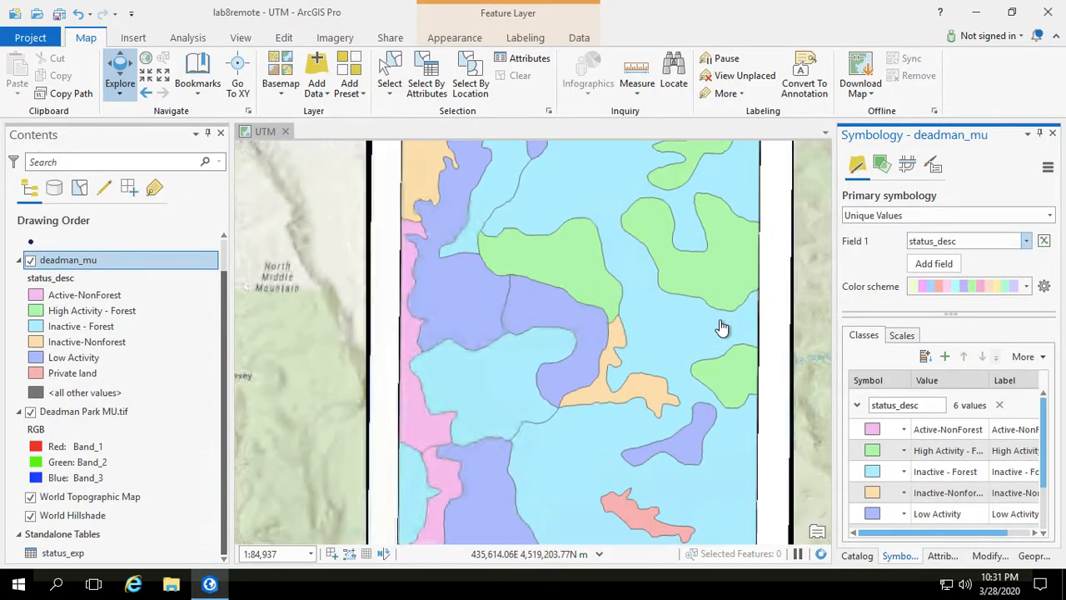
{"action": "scroll", "coordinate": [721, 327], "scroll_direction": "down", "scroll_amount": 1}
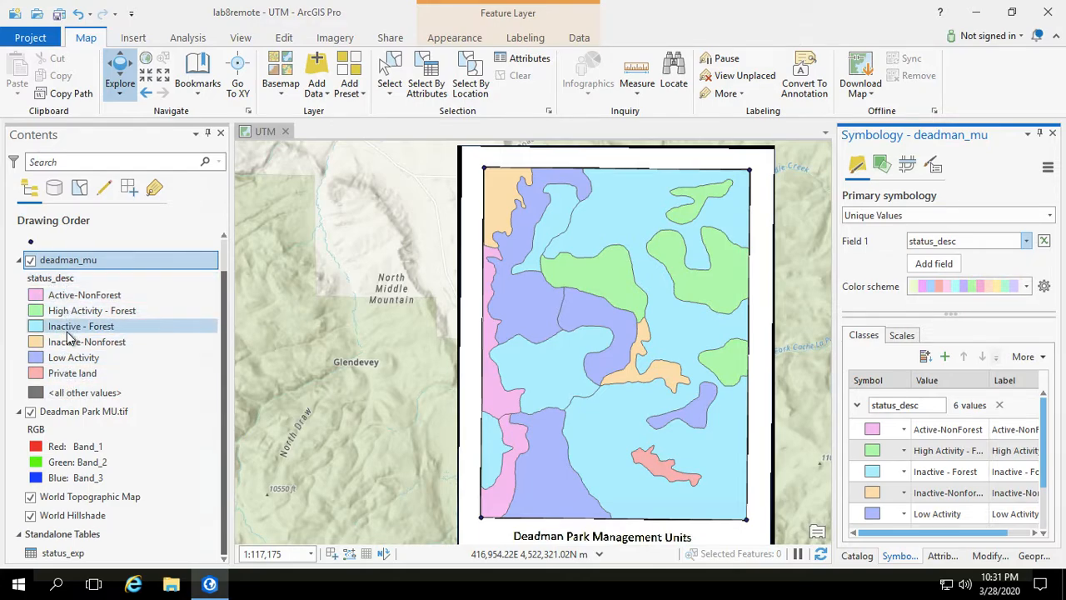
{"action": "left_click_drag", "start_coordinate": [1047, 403], "coordinate": [1041, 450]}
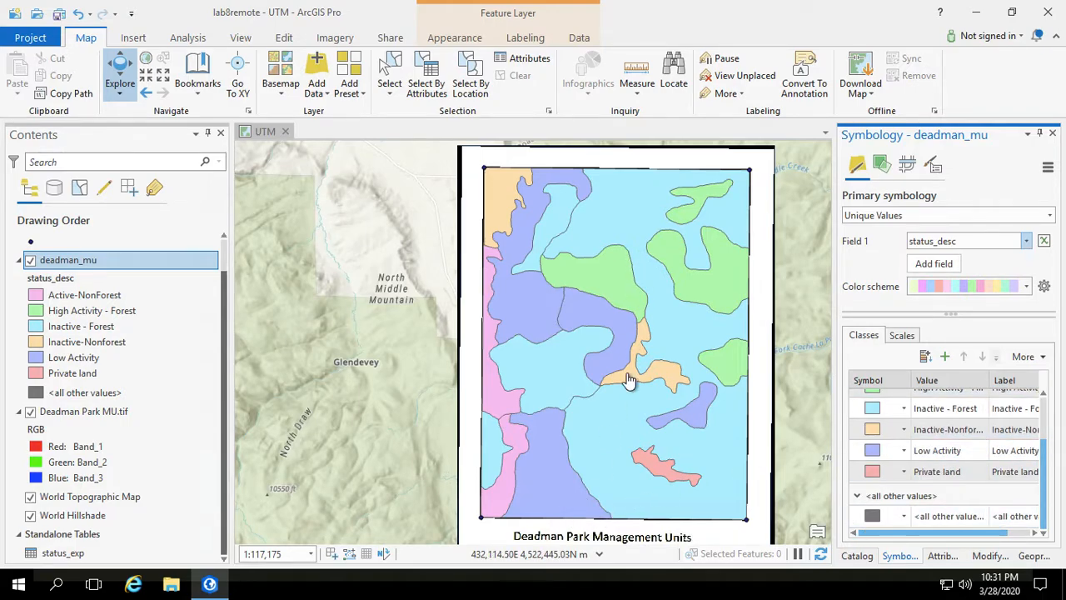
{"action": "right_click", "coordinate": [970, 520]}
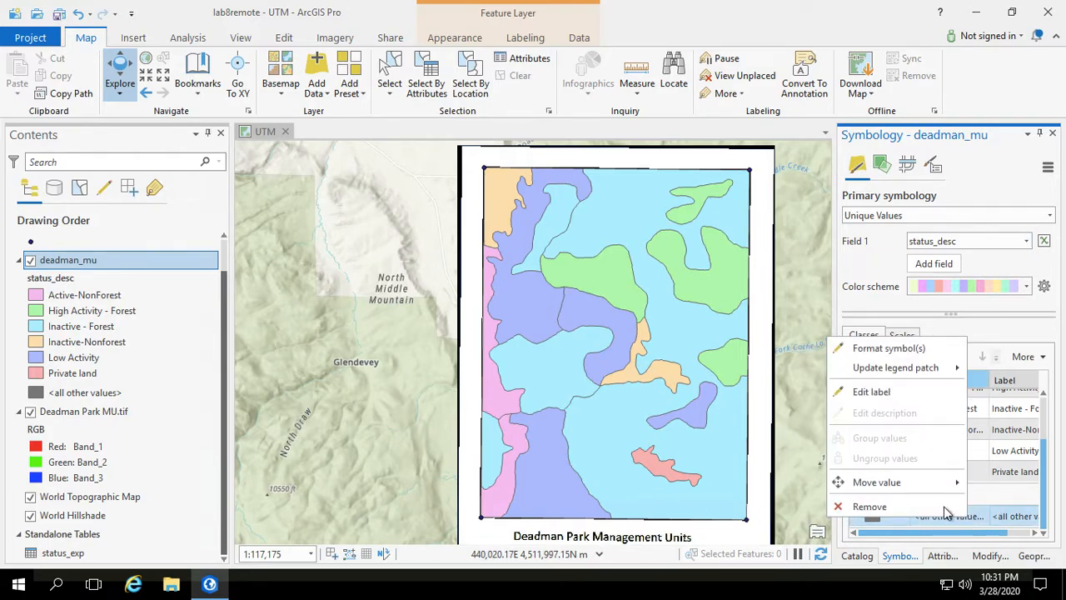
{"action": "left_click", "coordinate": [939, 508]}
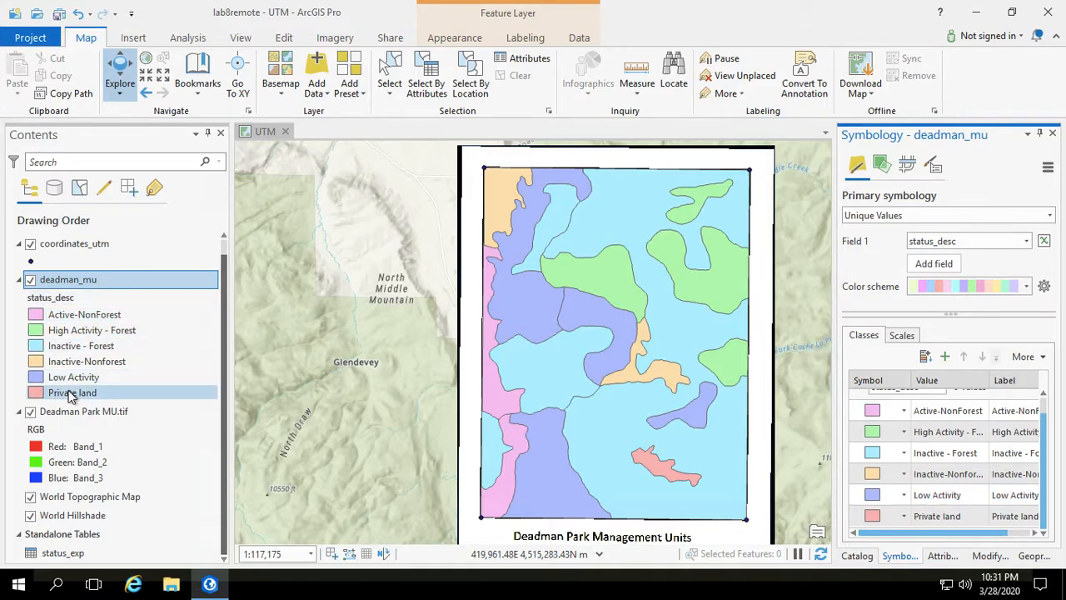
Turn off the Deadman Park MU.tif, World Hillshade and World Topographic Map layers.
{"action": "left_click", "coordinate": [31, 412]}
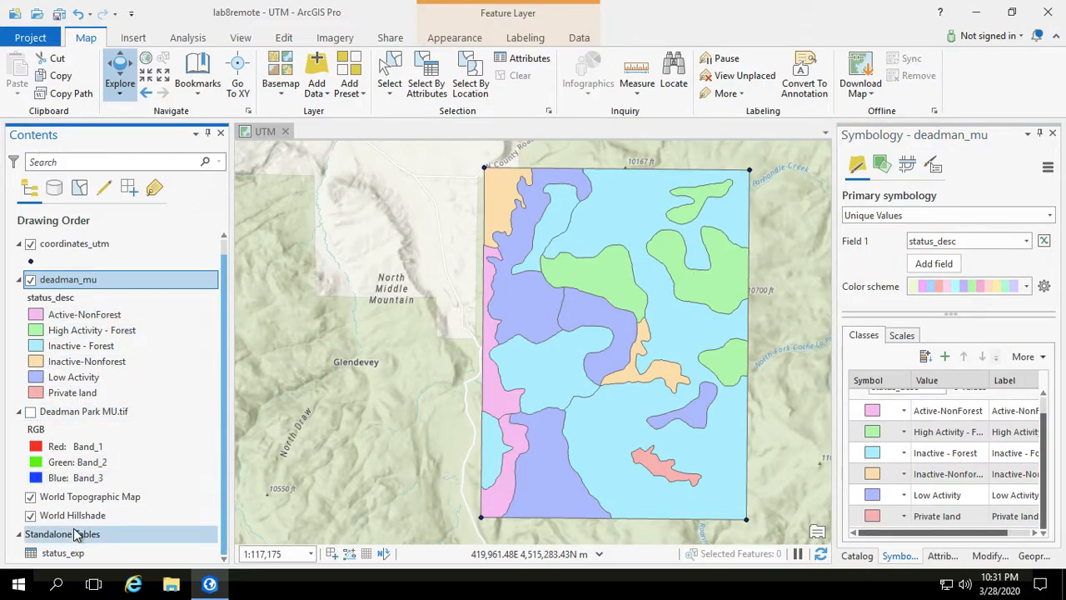
{"action": "left_click", "coordinate": [31, 515]}
{"action": "left_click", "coordinate": [31, 496]}
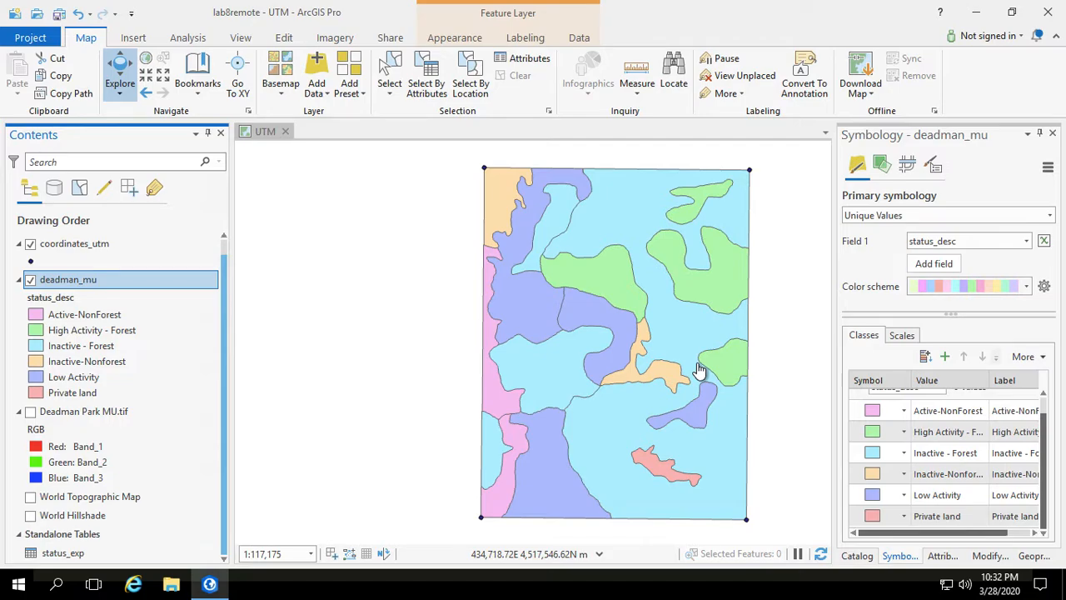
Open the deadman_mu attribute table, select all its rows and copy them to the clipboard.
{"action": "right_click", "coordinate": [70, 282]}
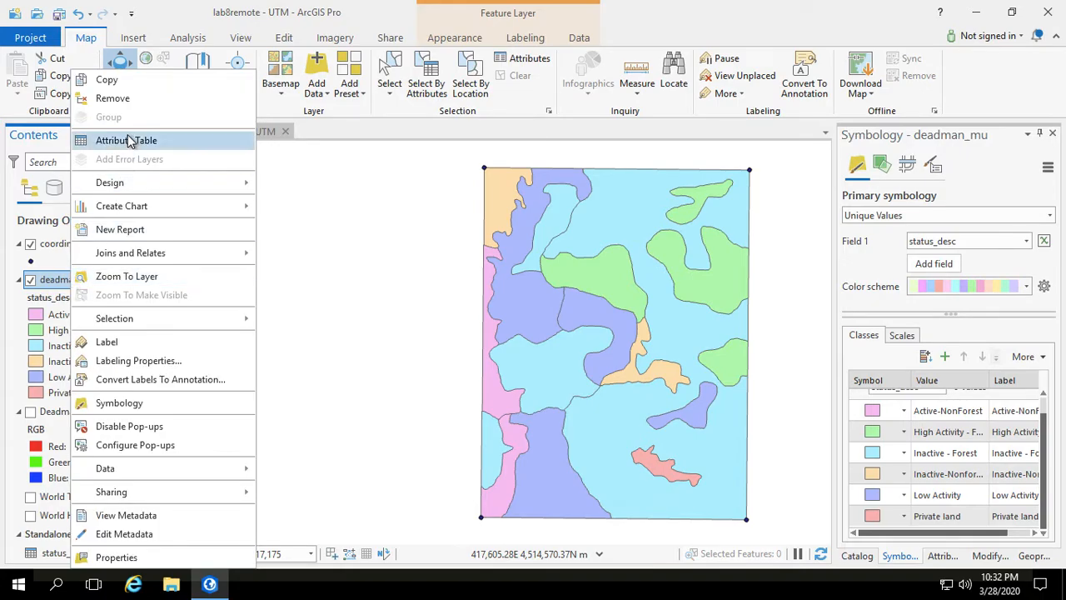
{"action": "left_click", "coordinate": [125, 140]}
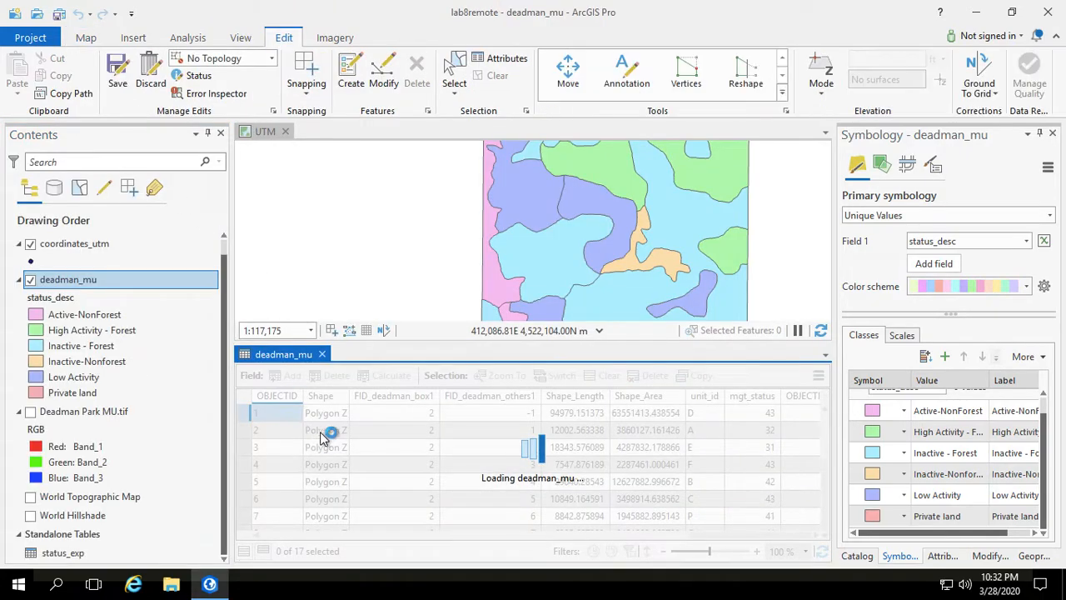
{"action": "left_click", "coordinate": [285, 414]}
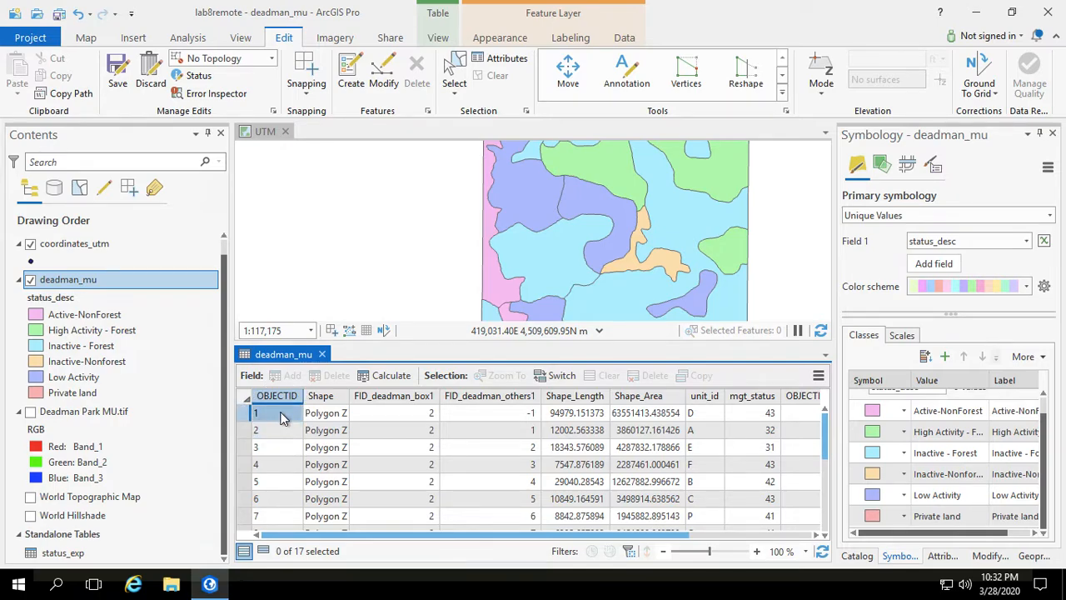
{"action": "key", "text": "ctrl+a"}
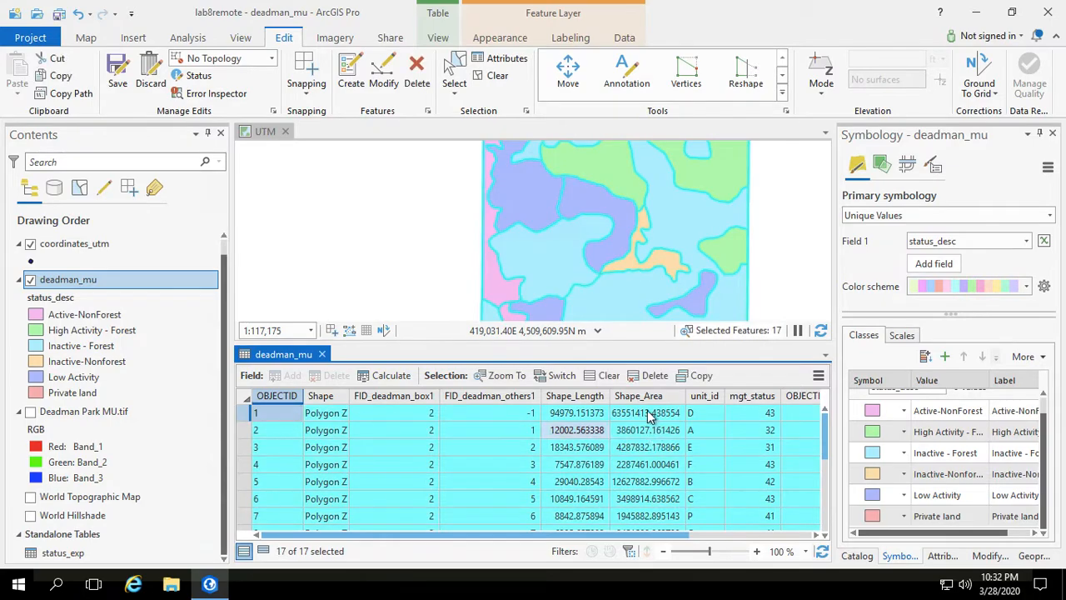
{"action": "left_click", "coordinate": [698, 375]}
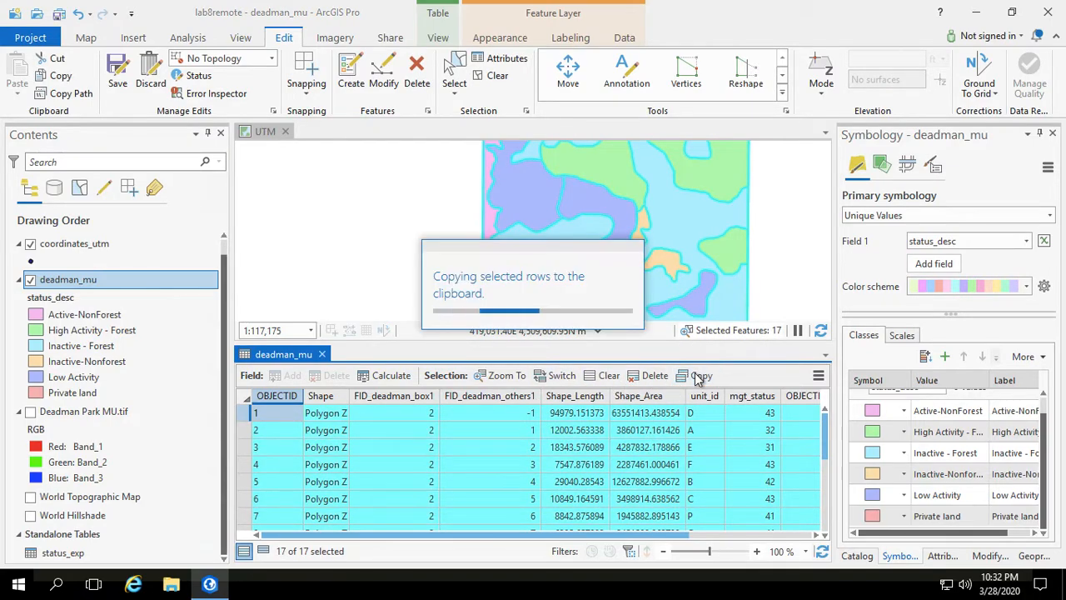
Launch Excel 2016 with a blank workbook, choosing to be asked about updates later and accepting the licence agreement.
{"action": "left_click", "coordinate": [55, 589]}
{"action": "type", "text": "e"}
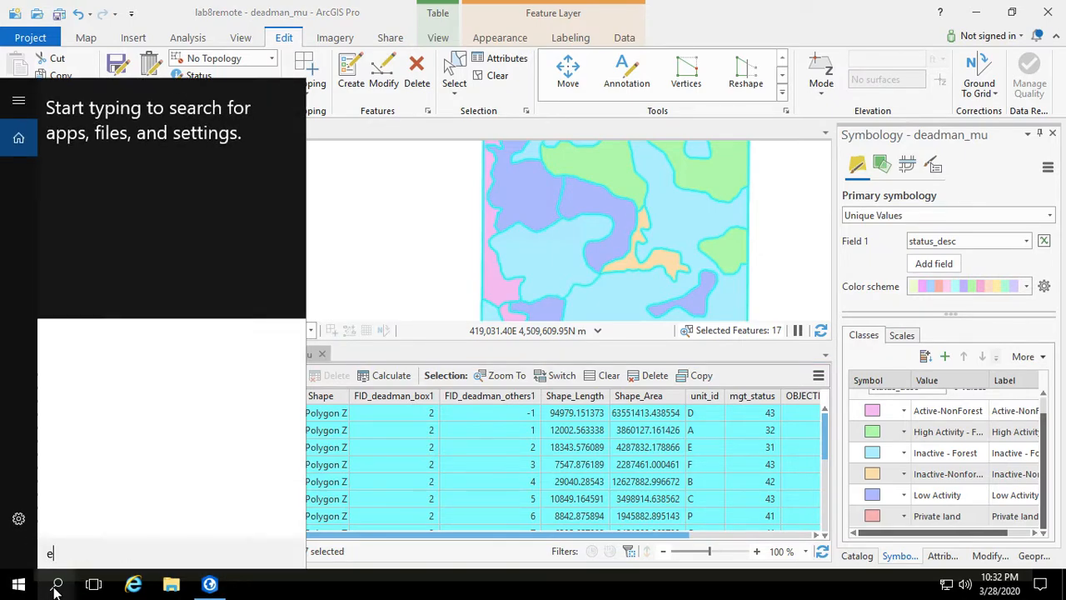
{"action": "type", "text": "xce"}
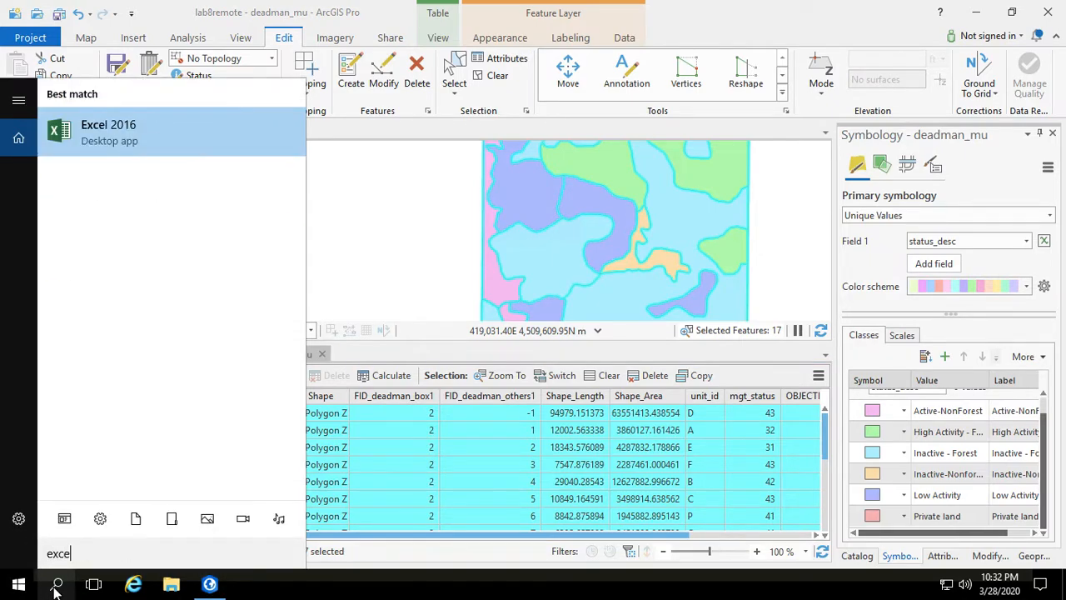
{"action": "left_click", "coordinate": [109, 140]}
{"action": "left_click", "coordinate": [430, 203]}
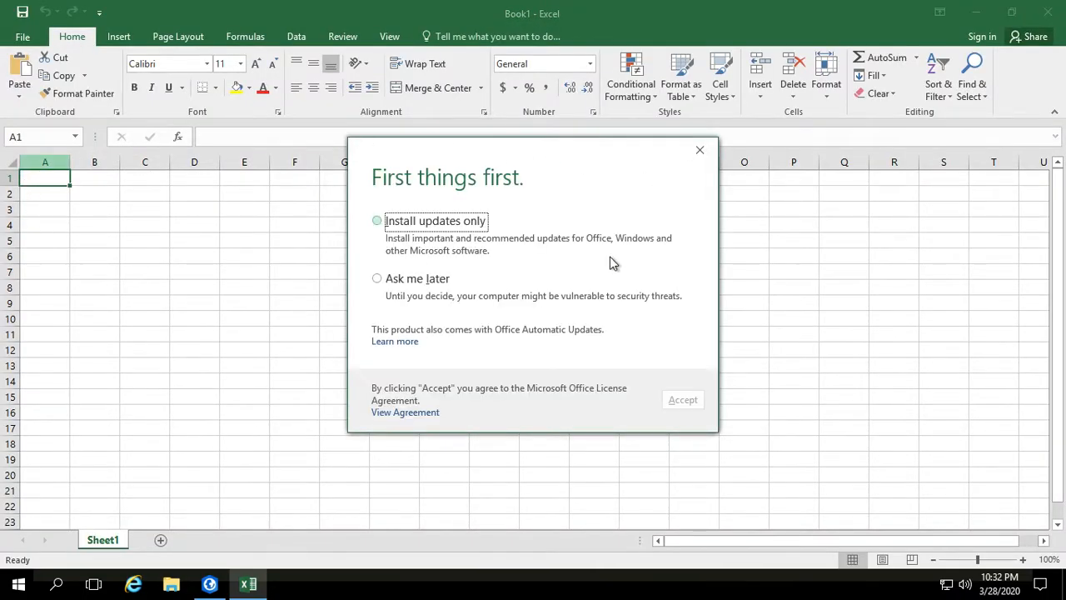
{"action": "left_click", "coordinate": [379, 280]}
{"action": "left_click", "coordinate": [687, 406]}
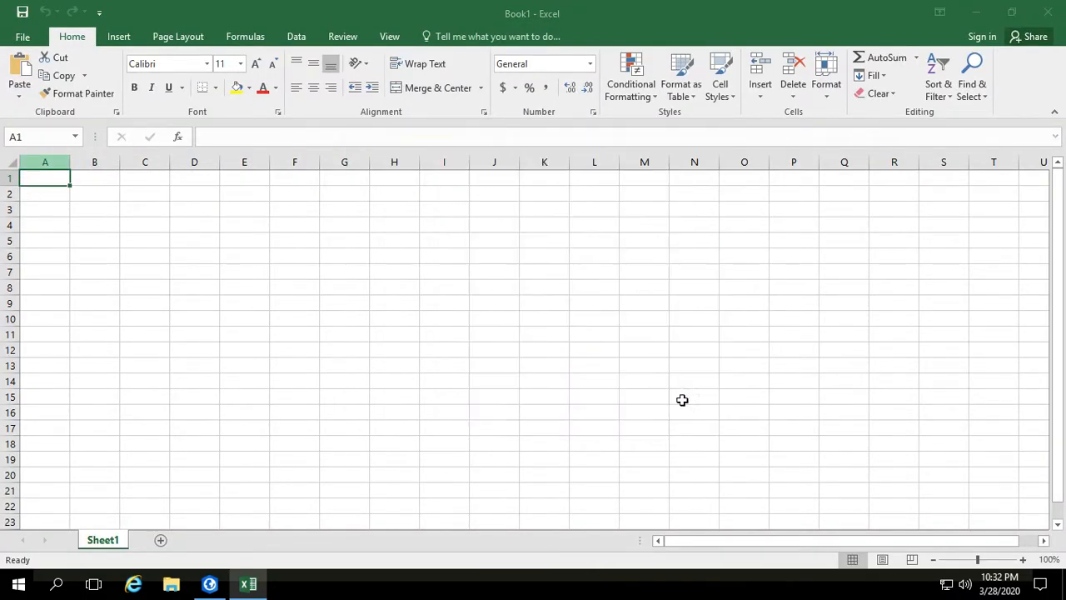
Paste the copied management unit records into the sheet starting at cell A4.
{"action": "left_click", "coordinate": [46, 223]}
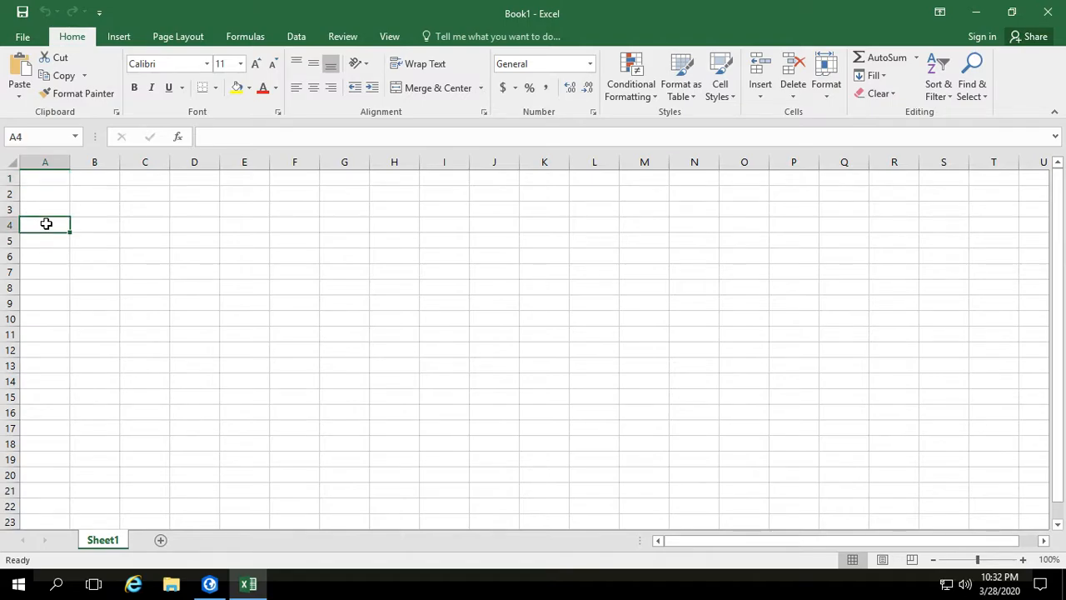
{"action": "key", "text": "ctrl+v"}
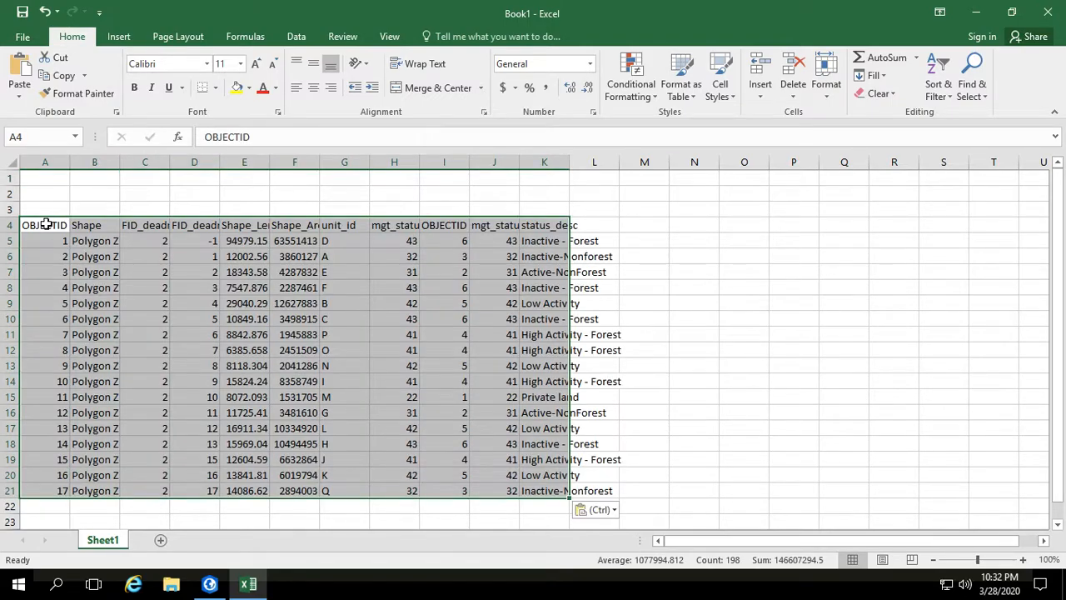
{"action": "left_click", "coordinate": [325, 198]}
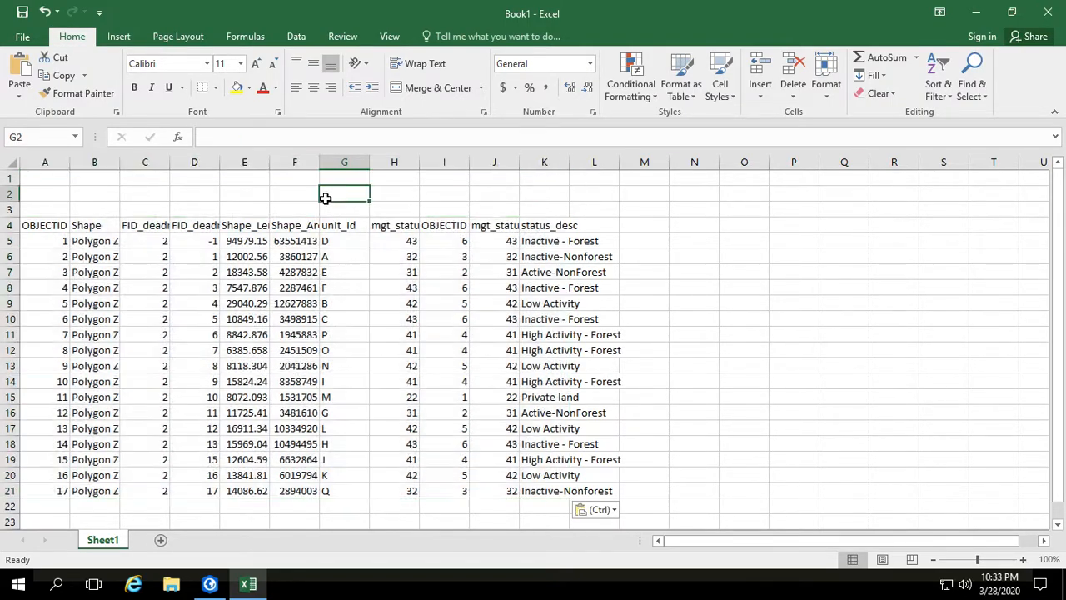
Delete the Shape column and the two FID_deadman columns from the pasted table.
{"action": "left_click", "coordinate": [107, 161]}
{"action": "right_click", "coordinate": [107, 162]}
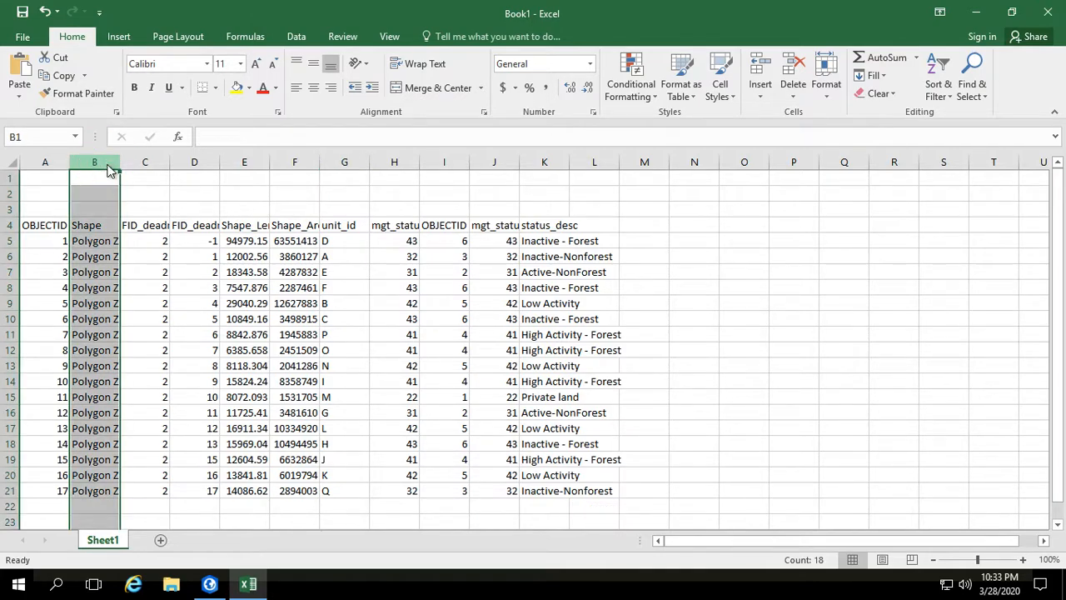
{"action": "left_click", "coordinate": [148, 291]}
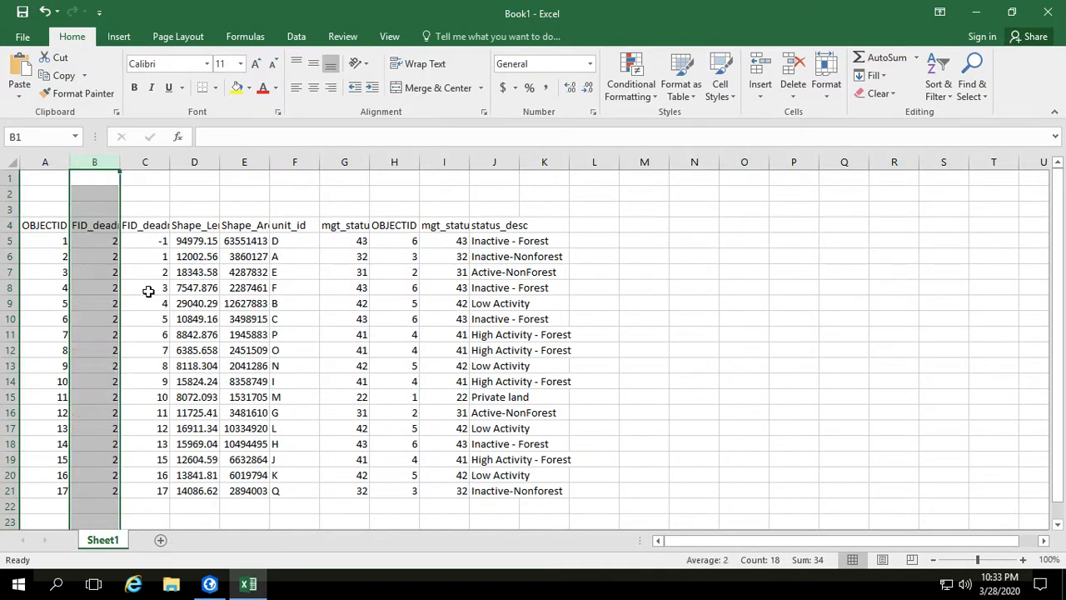
{"action": "left_click_drag", "start_coordinate": [100, 162], "coordinate": [134, 164]}
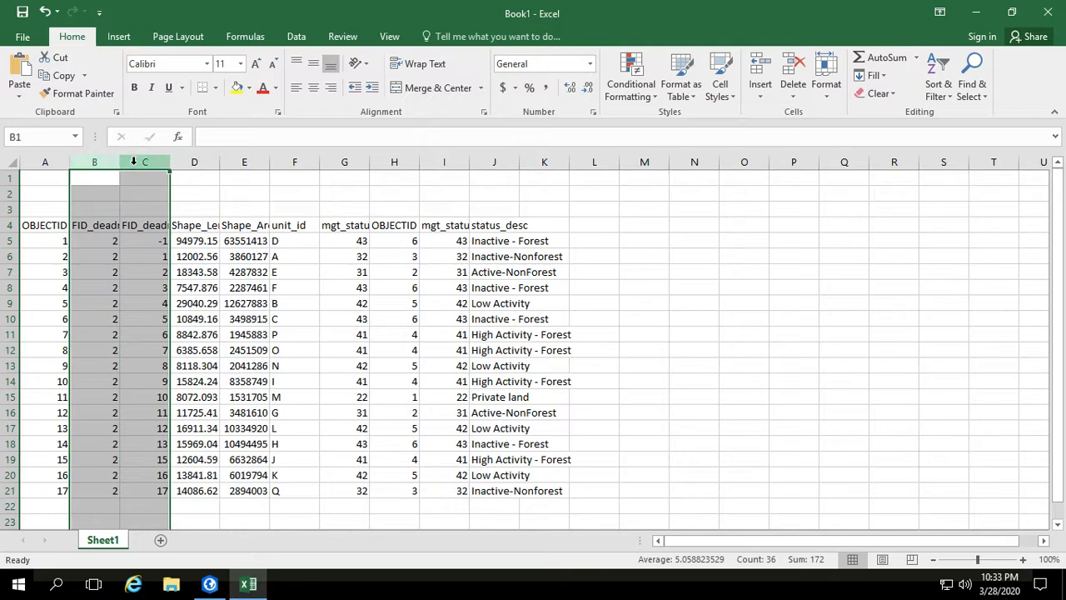
{"action": "right_click", "coordinate": [136, 164]}
{"action": "left_click", "coordinate": [172, 293]}
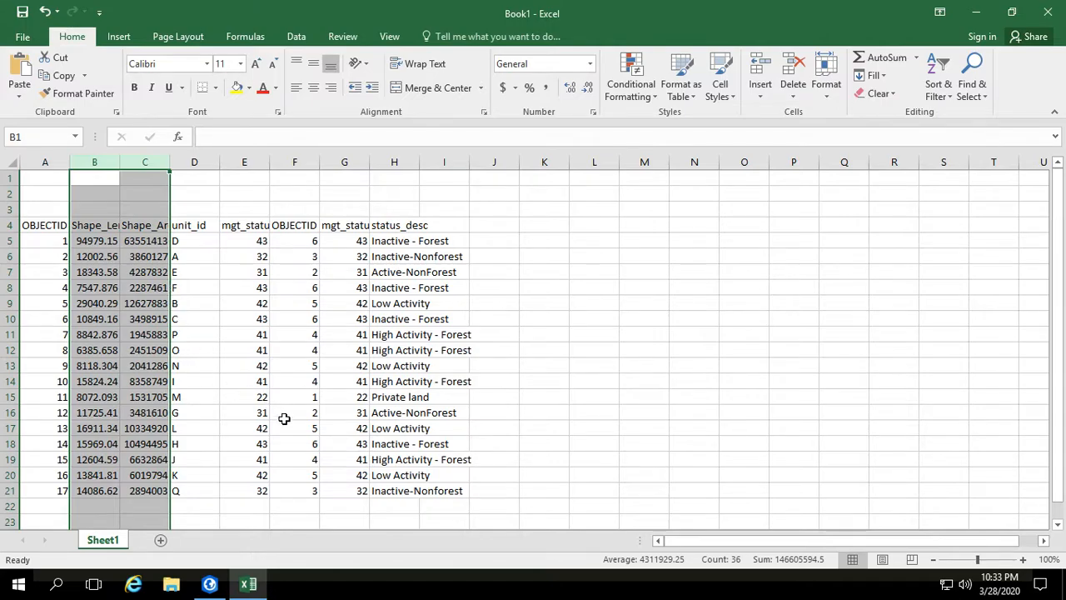
Delete the duplicate OBJECTID and mgt_status columns located just before status_desc.
{"action": "left_click", "coordinate": [297, 161]}
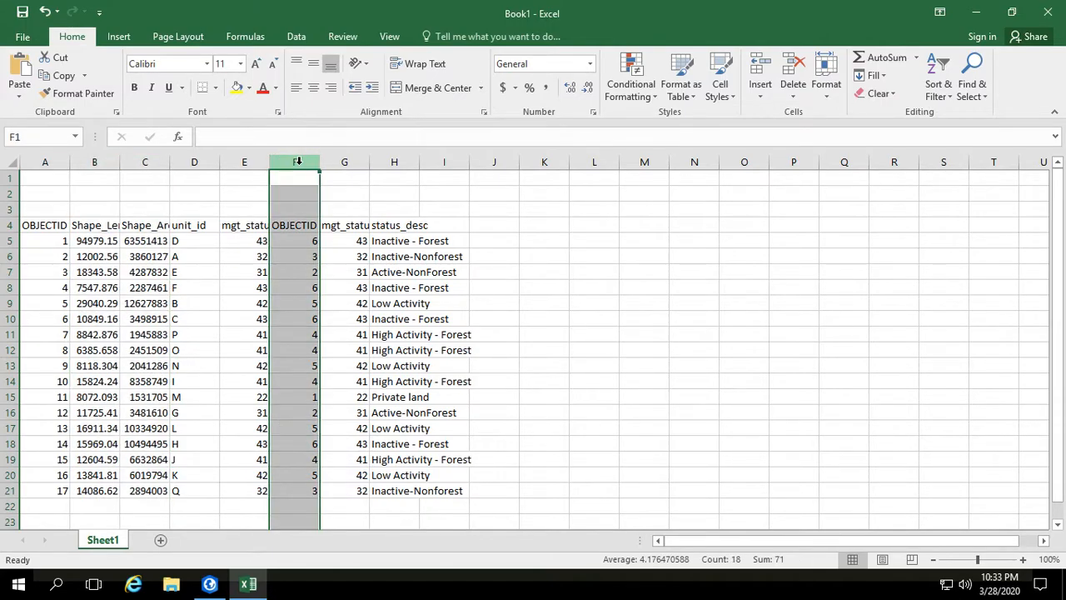
{"action": "right_click", "coordinate": [297, 163]}
{"action": "left_click", "coordinate": [338, 291]}
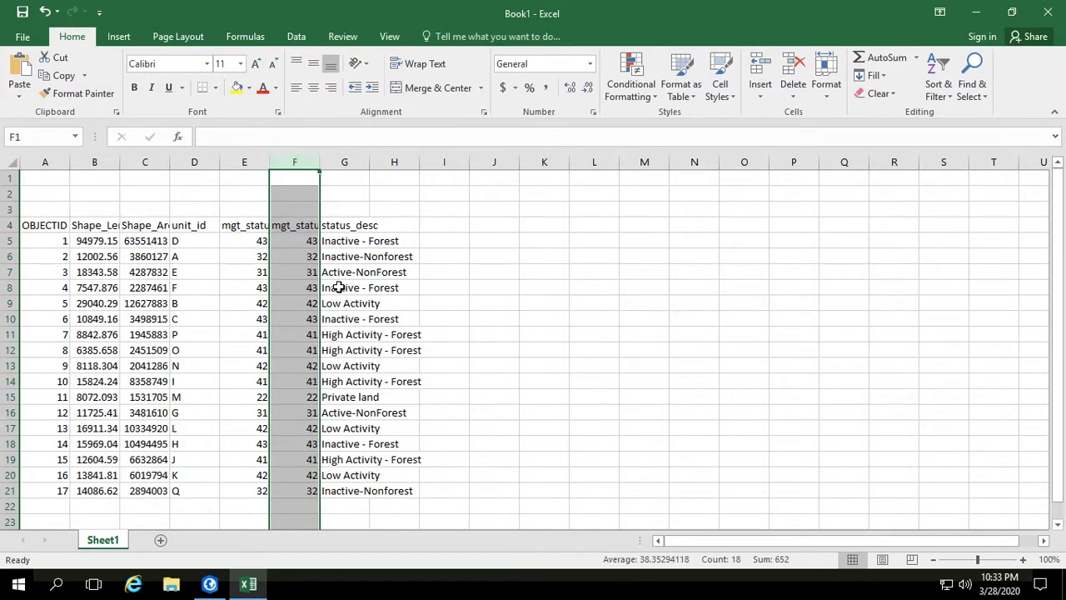
{"action": "right_click", "coordinate": [296, 161]}
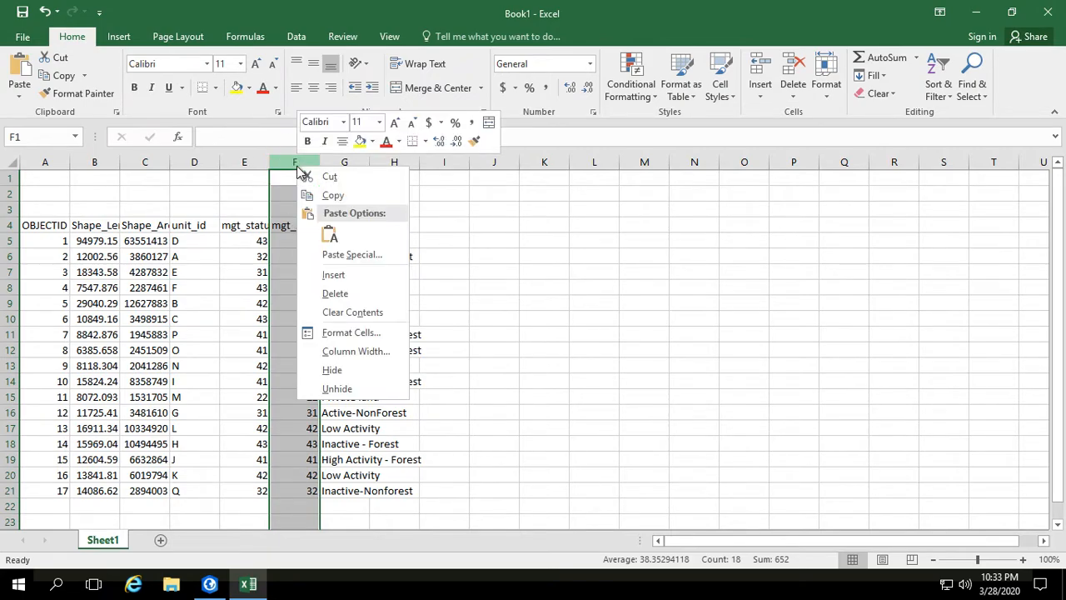
{"action": "left_click", "coordinate": [338, 293]}
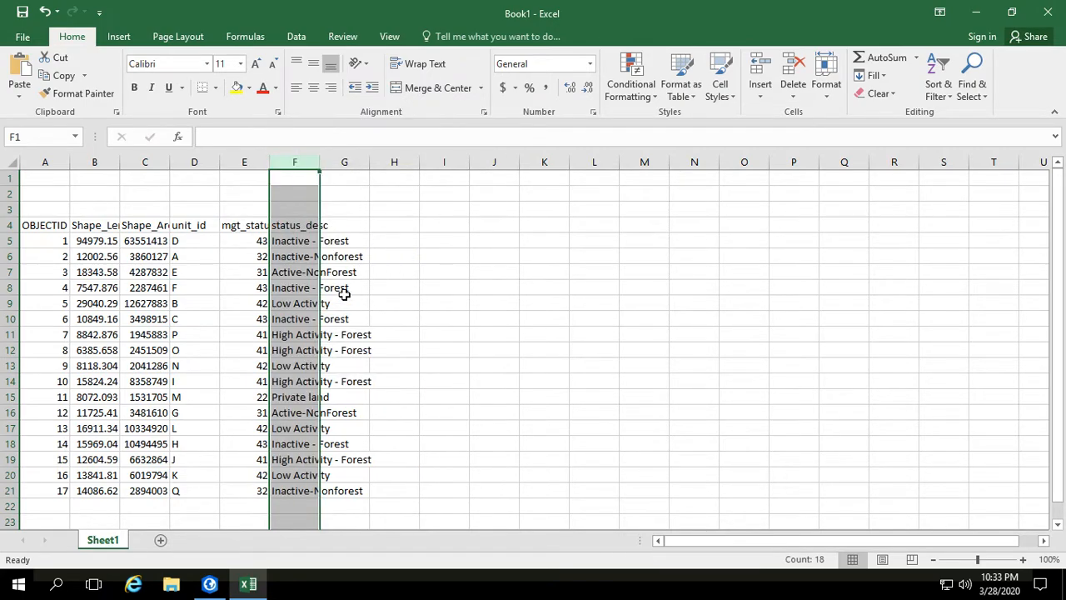
Widen the status_desc and Shape_Area columns to fit their full contents.
{"action": "left_click_drag", "start_coordinate": [320, 162], "coordinate": [392, 164]}
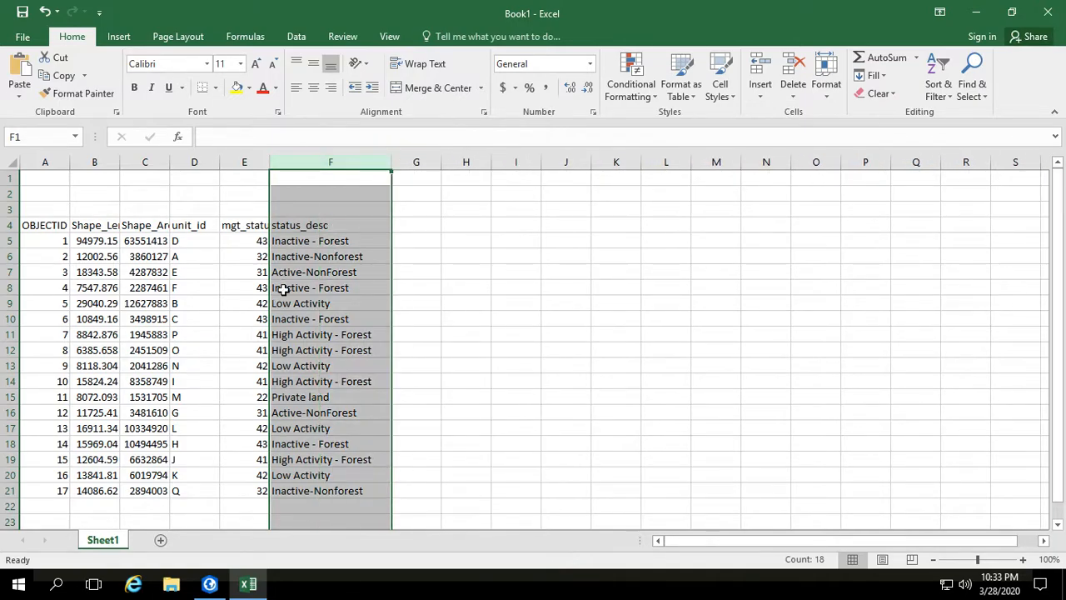
{"action": "left_click", "coordinate": [241, 237]}
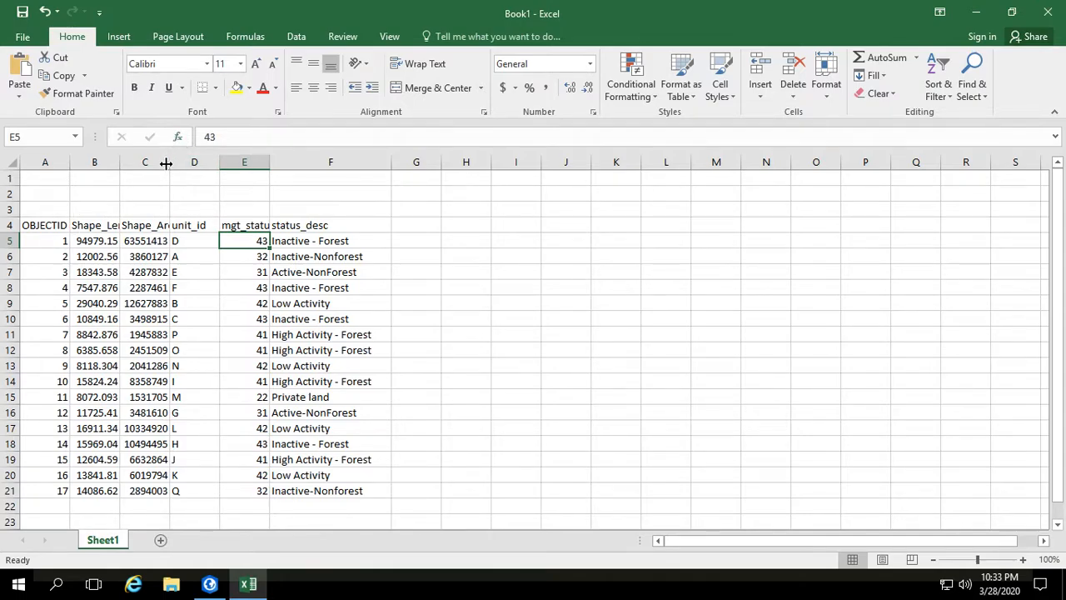
{"action": "left_click_drag", "start_coordinate": [169, 161], "coordinate": [192, 163]}
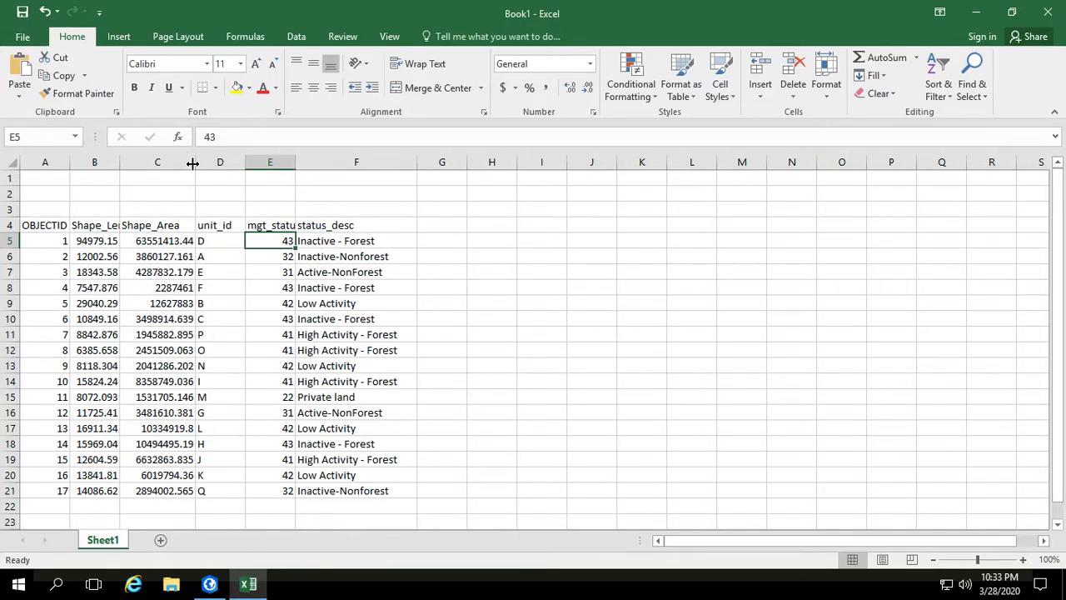
Switch back to ArcGIS Pro, close the deadman_mu attribute table and clear the feature selection.
{"action": "left_click", "coordinate": [219, 586]}
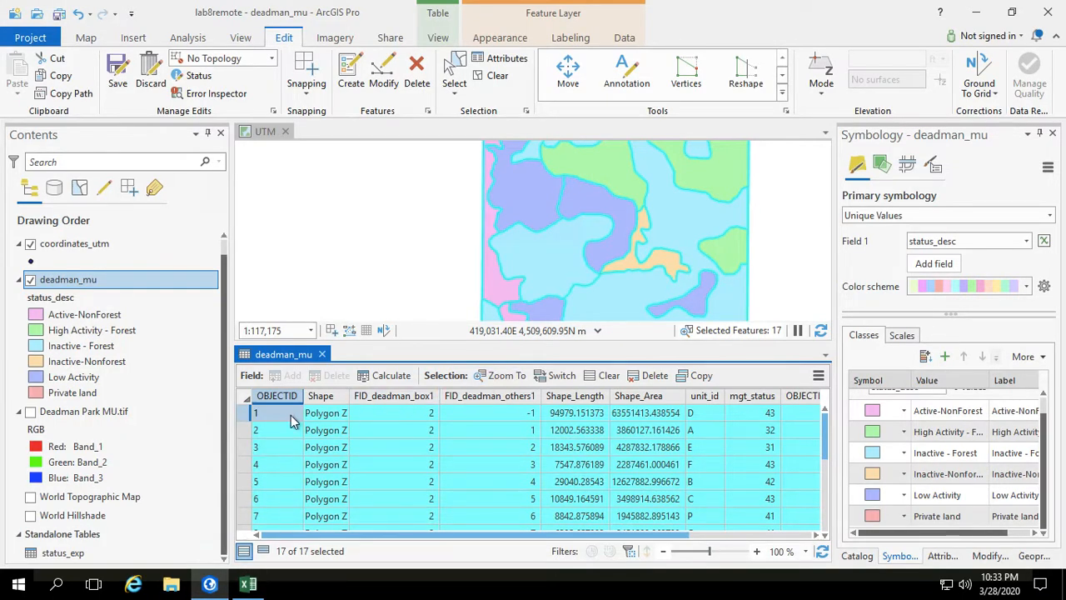
{"action": "left_click", "coordinate": [321, 354]}
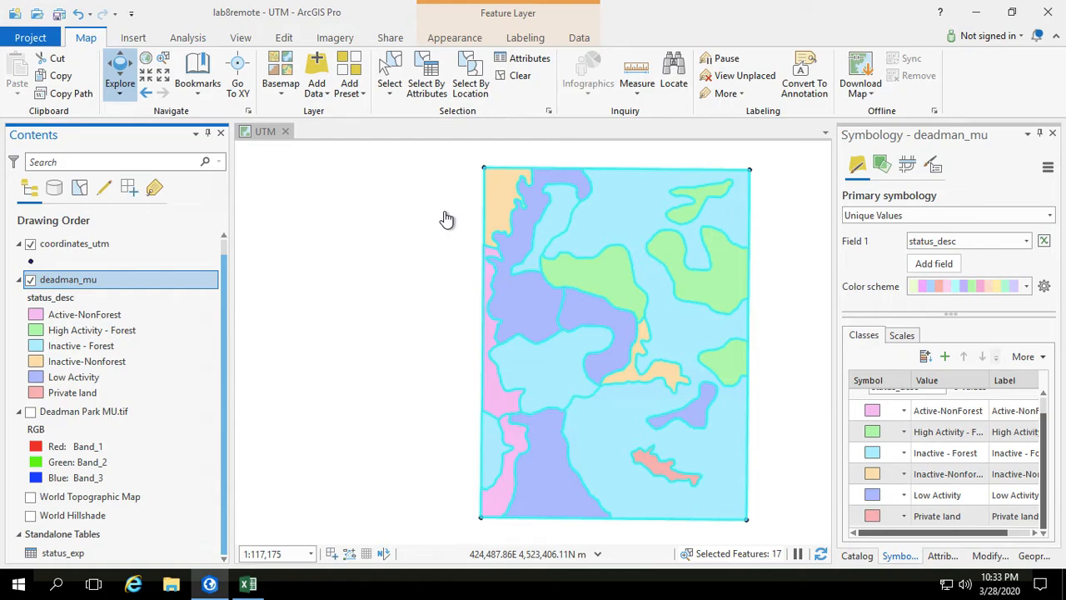
{"action": "left_click", "coordinate": [512, 74]}
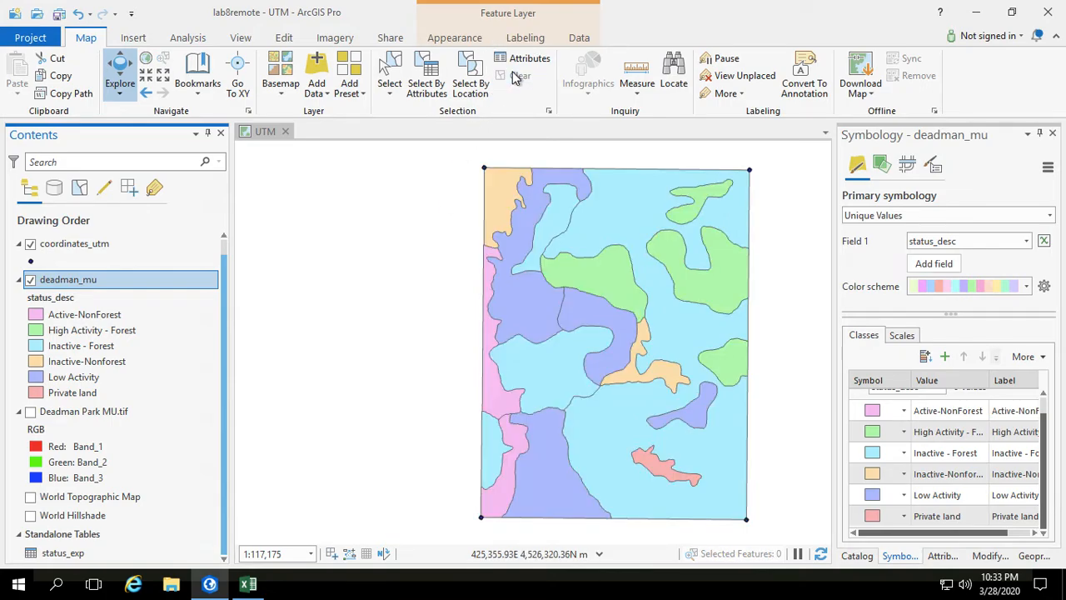